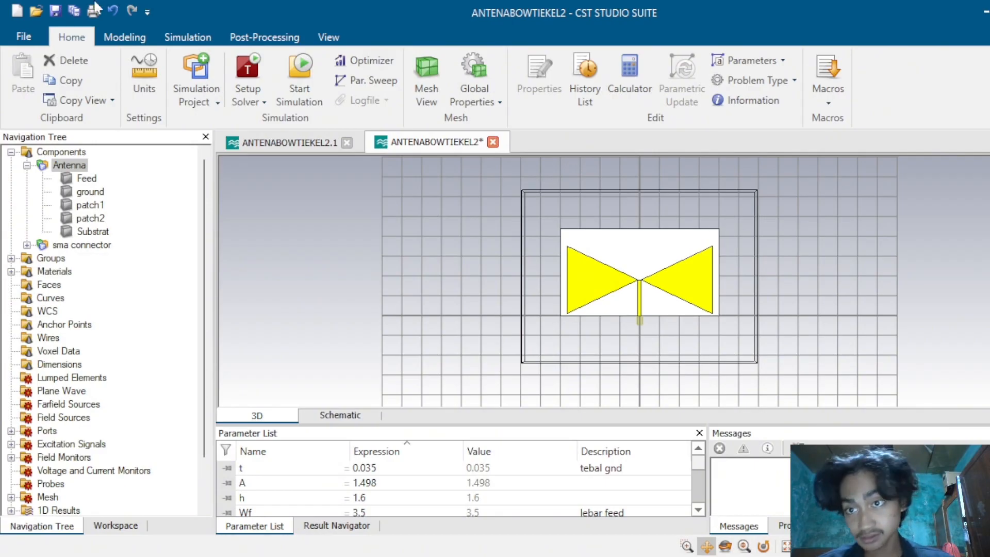
# - Create the brick Slot1 on patch1 using slot width Wsl1 = 1, length Lsl1 = 16 and spacing Ssl1 = 25
pyautogui.click(124, 38)
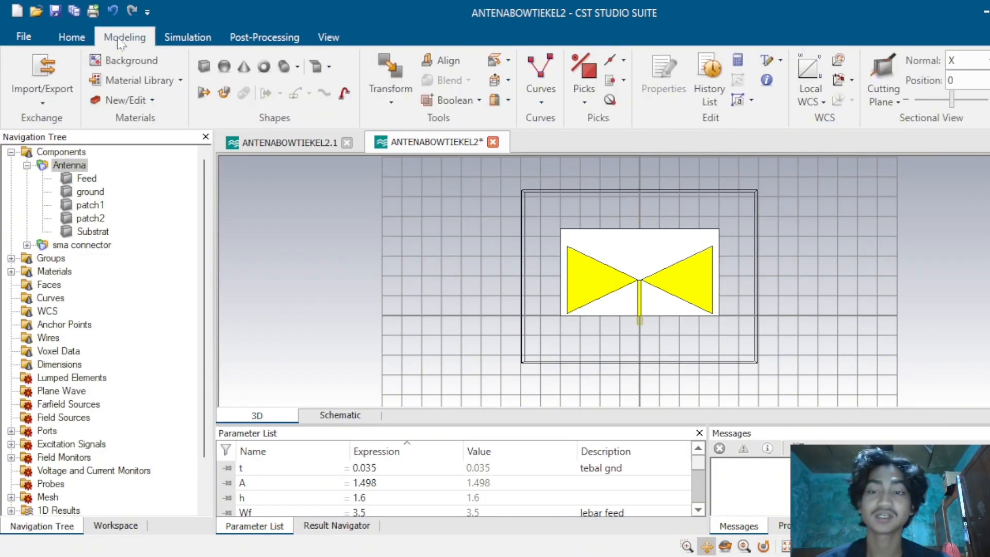
pyautogui.click(205, 66)
pyautogui.press('Escape')
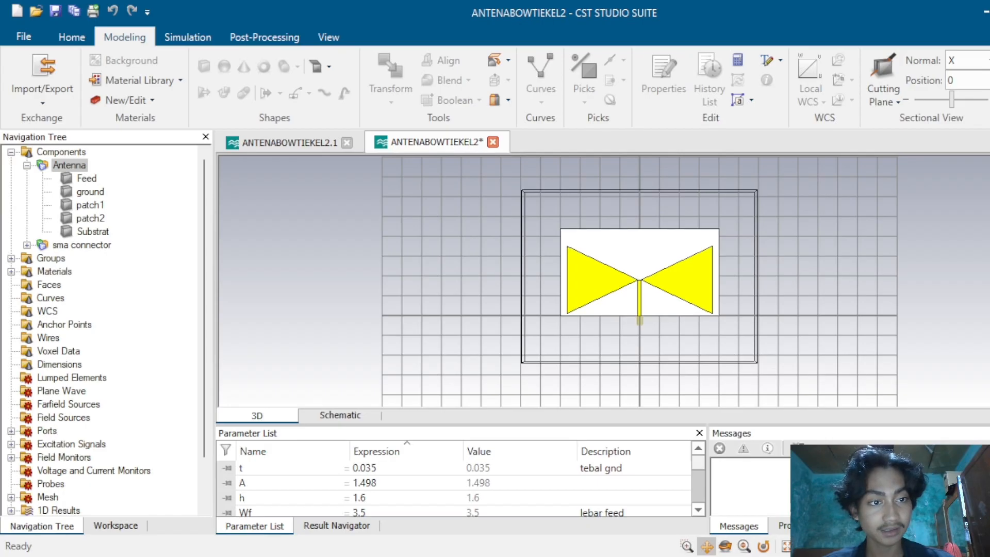
pyautogui.press('Return')
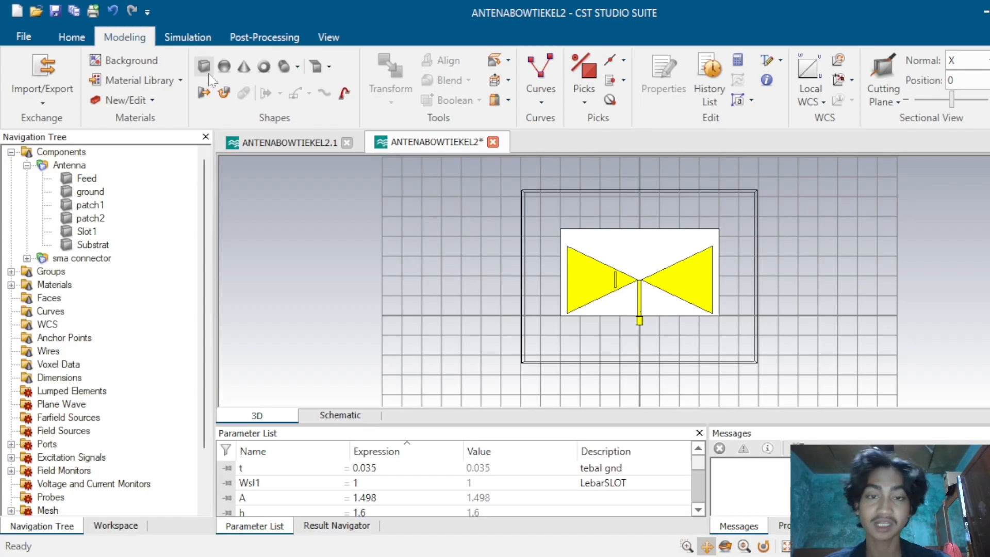
# - Create a matching brick named Slot on patch2, opposite Slot1, in the Antenna component
pyautogui.click(209, 75)
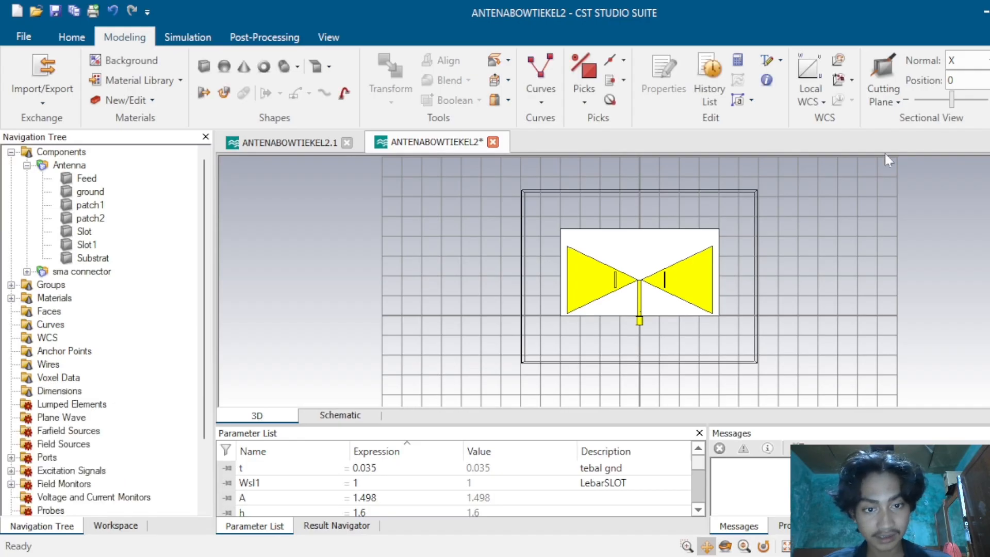
pyautogui.scroll(-4, 551, 254)
pyautogui.scroll(5, 675, 266)
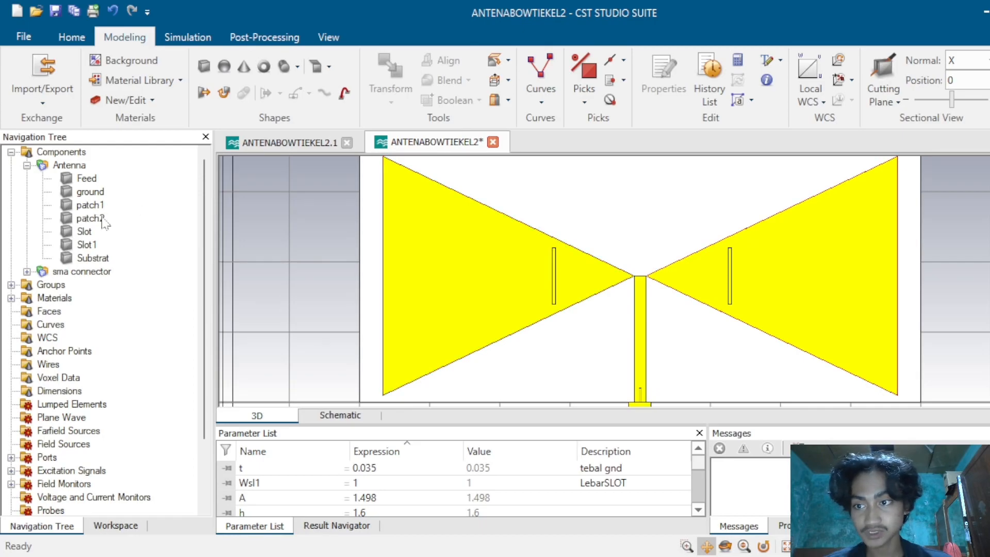
# - Subtract Slot1 from patch1 with a Boolean operation
pyautogui.click(102, 206)
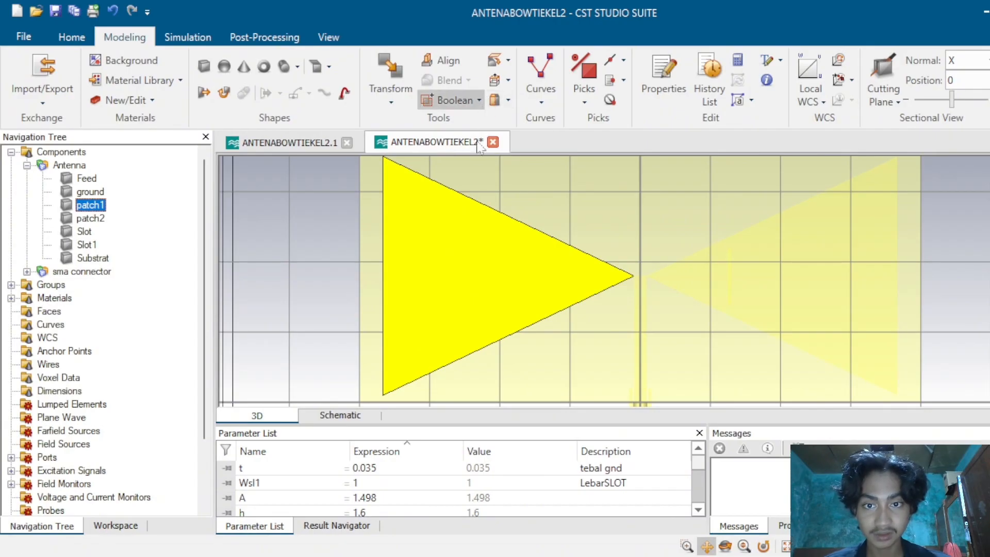
pyautogui.click(87, 245)
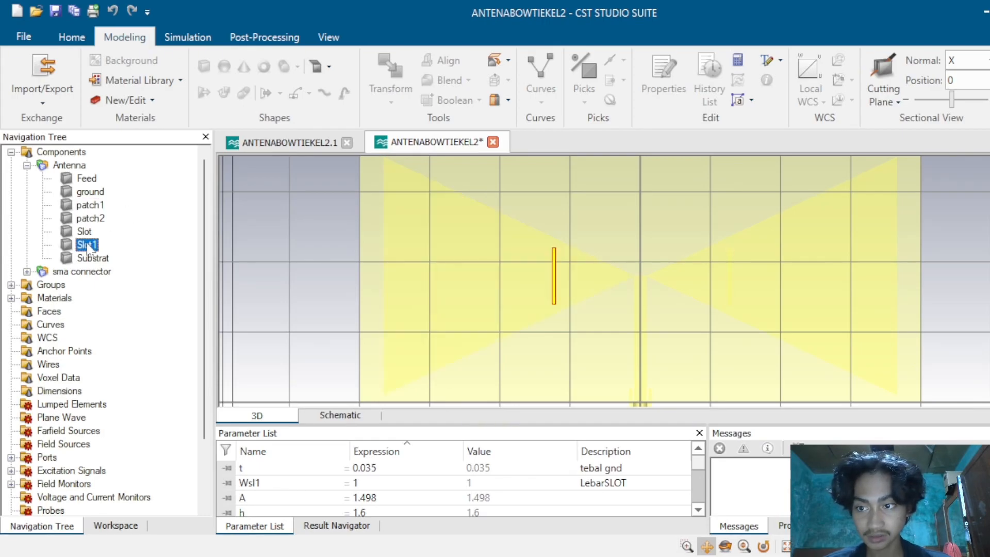
pyautogui.press('Return')
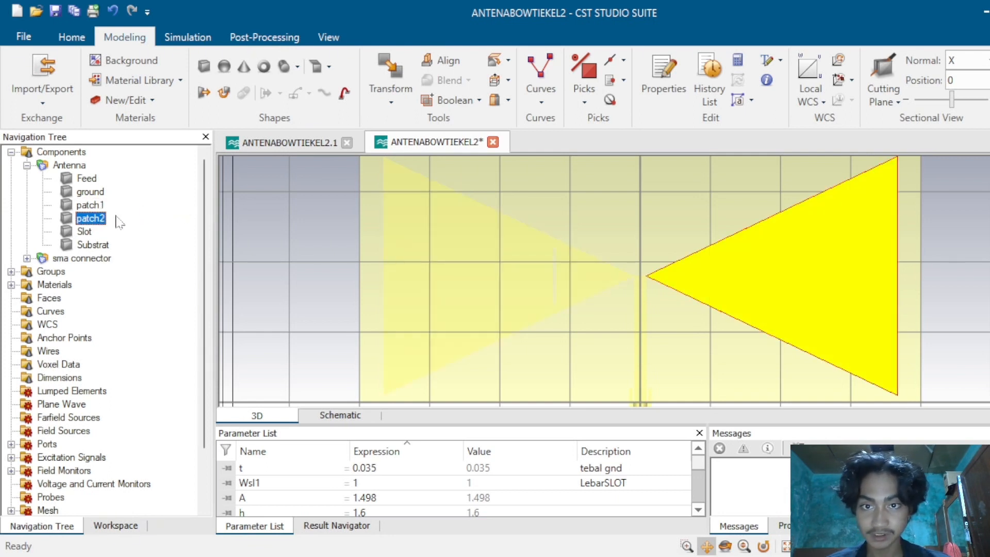
# - Subtract Slot from patch2 with a Boolean operation and display the whole Antenna component
pyautogui.click(482, 97)
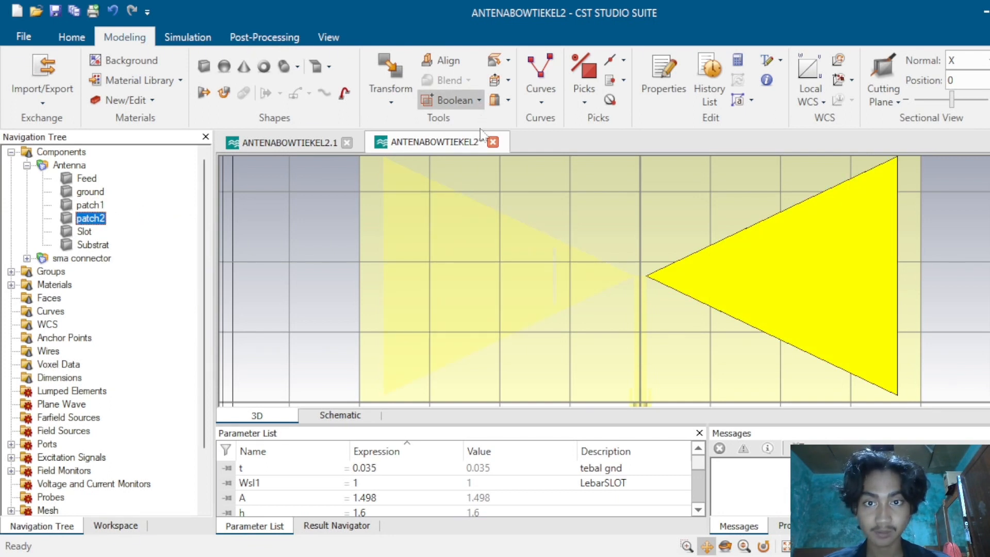
pyautogui.click(481, 154)
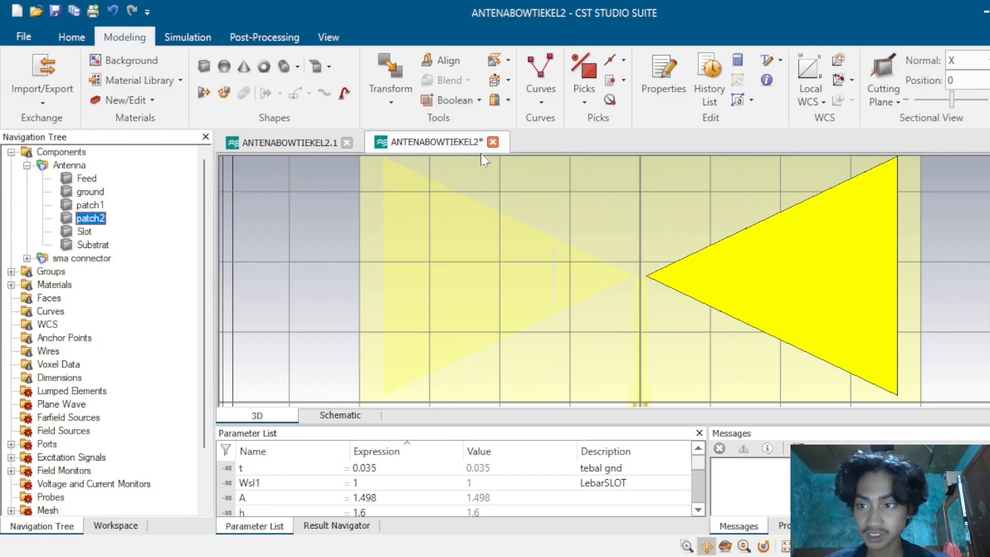
pyautogui.click(85, 232)
pyautogui.press('Return')
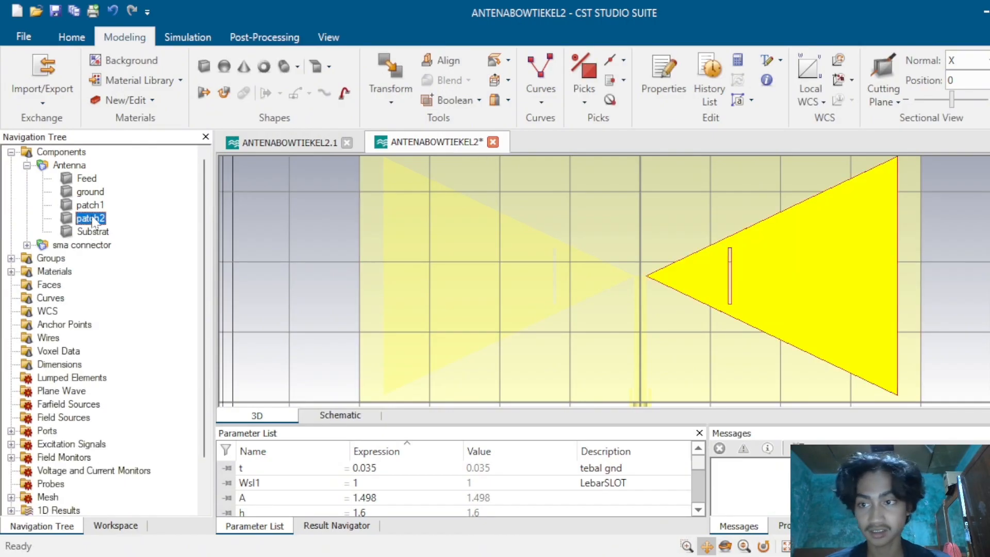
pyautogui.click(77, 167)
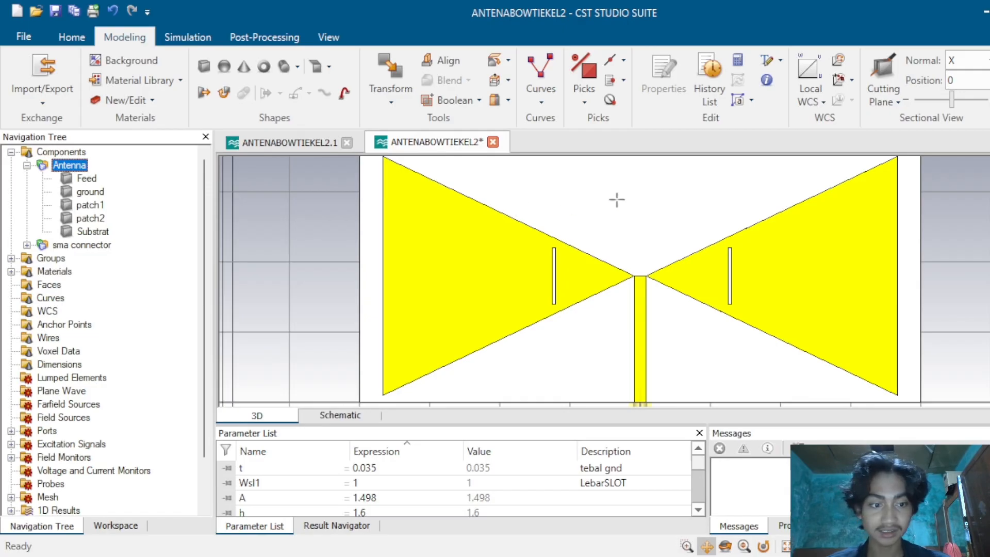
# - Examine the slotted bow-tie patches and review the slot width, length and spacing in the parameter list
pyautogui.scroll(3, 616, 200)
pyautogui.scroll(-4, 617, 200)
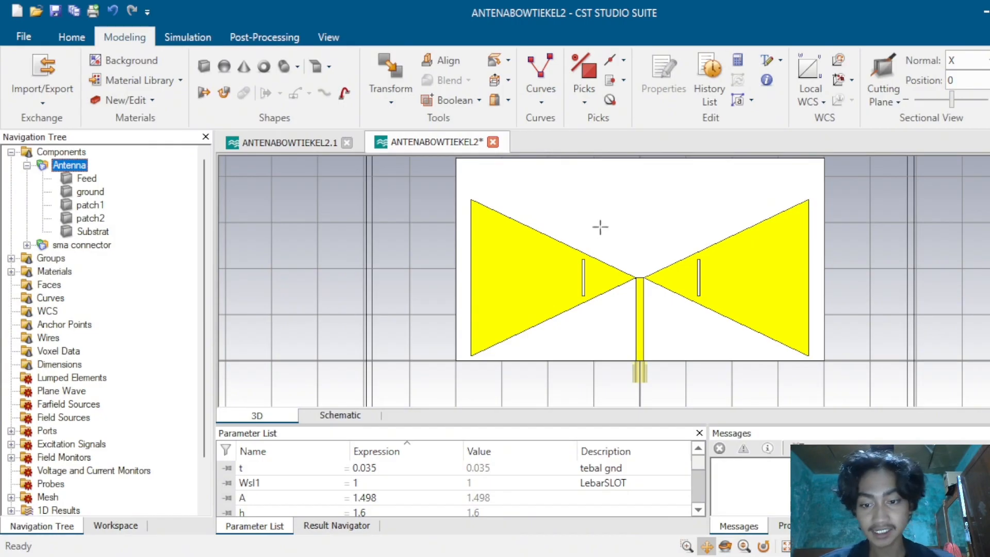
pyautogui.scroll(-2, 308, 501)
pyautogui.scroll(2, 308, 500)
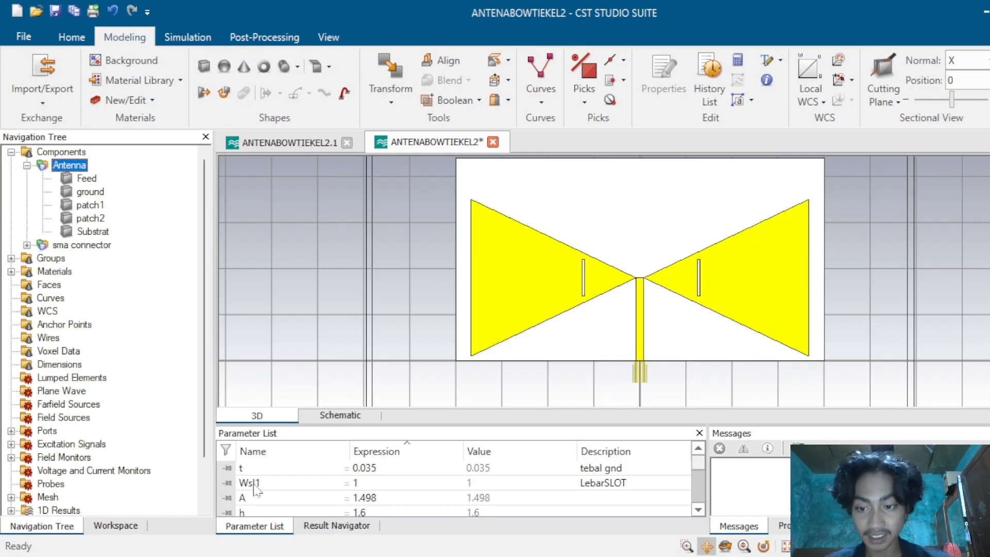
pyautogui.scroll(-4, 254, 487)
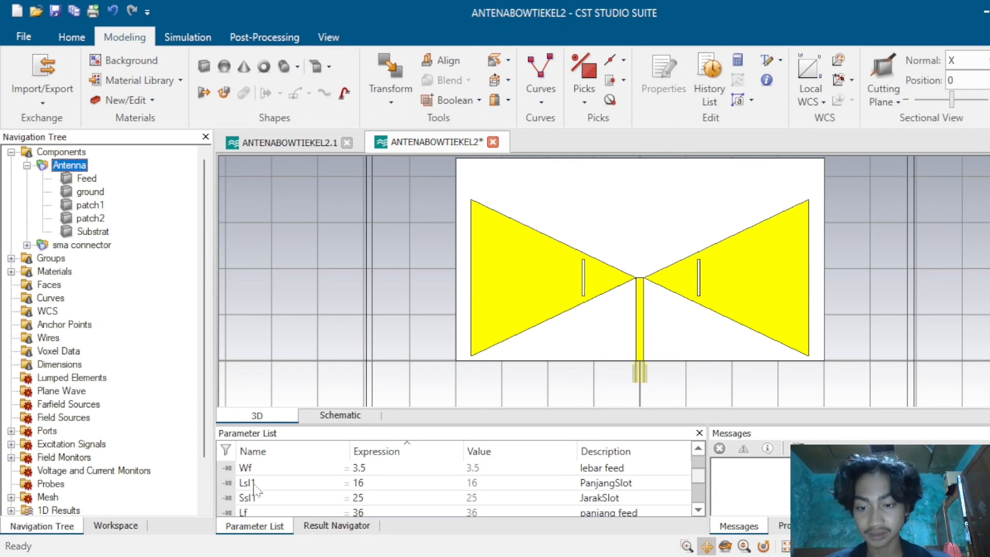
pyautogui.scroll(4, 254, 488)
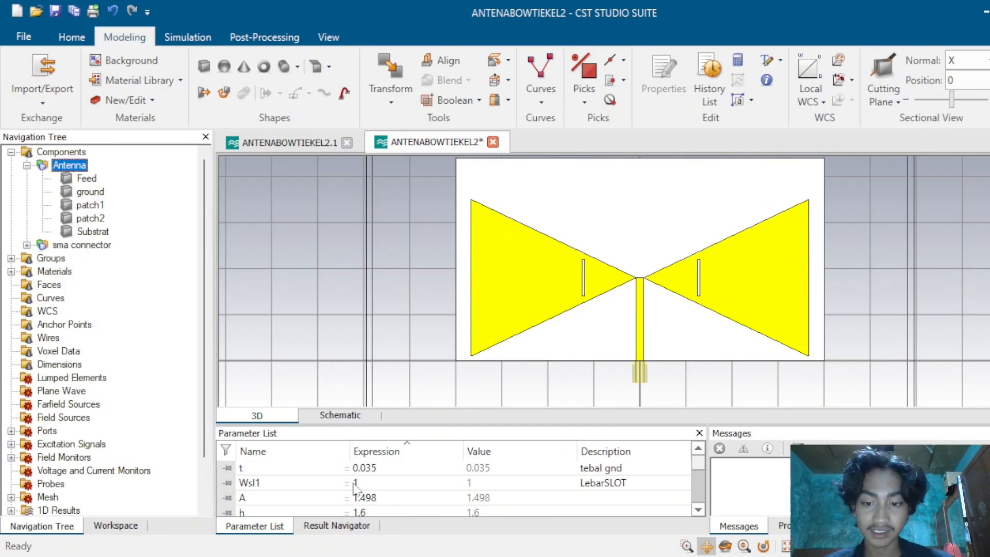
pyautogui.scroll(-1, 353, 483)
pyautogui.scroll(1, 353, 483)
pyautogui.scroll(-1, 354, 484)
pyautogui.scroll(1, 353, 483)
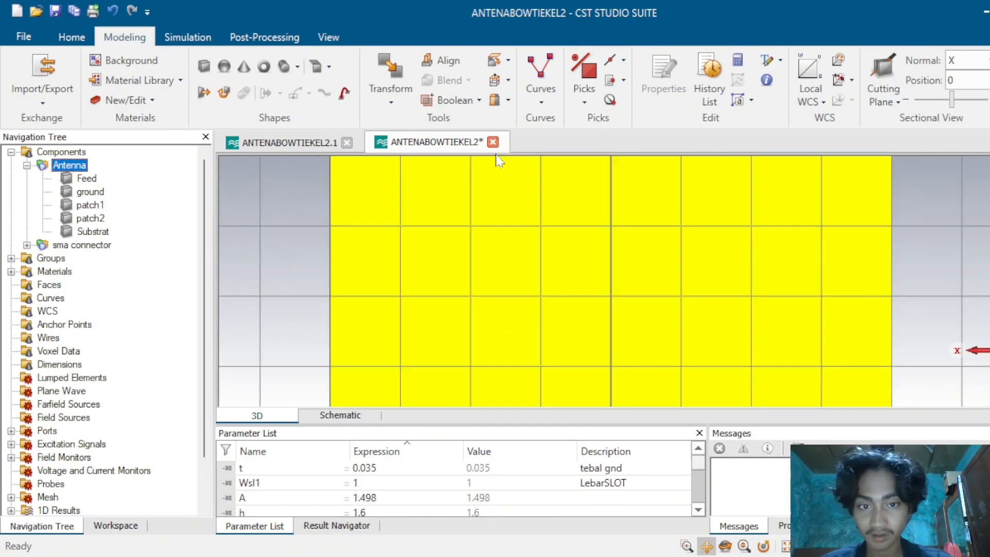
# - Create a wide rectangular brick named dgs on the upper part of the ground plane, beside the vertical centre line
pyautogui.scroll(-3, 547, 198)
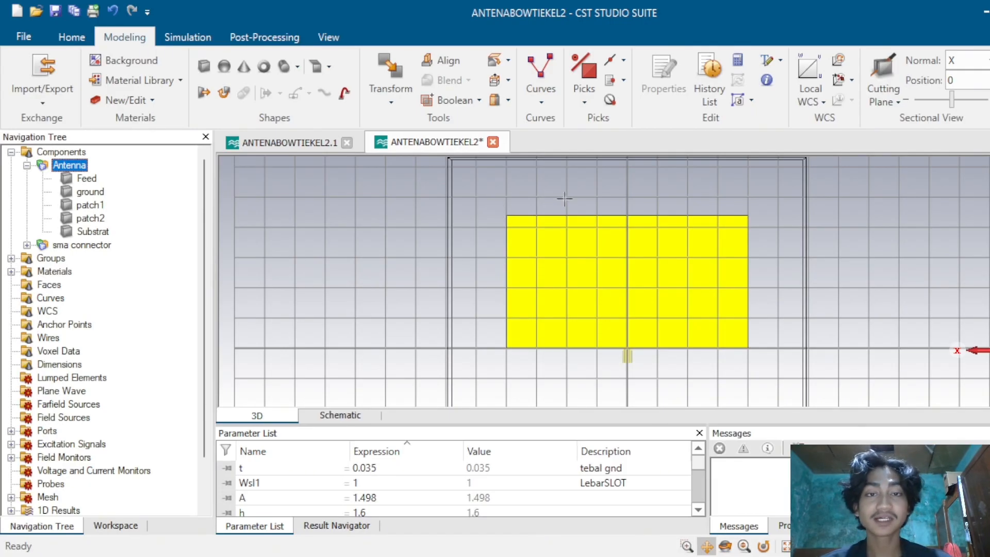
pyautogui.click(202, 73)
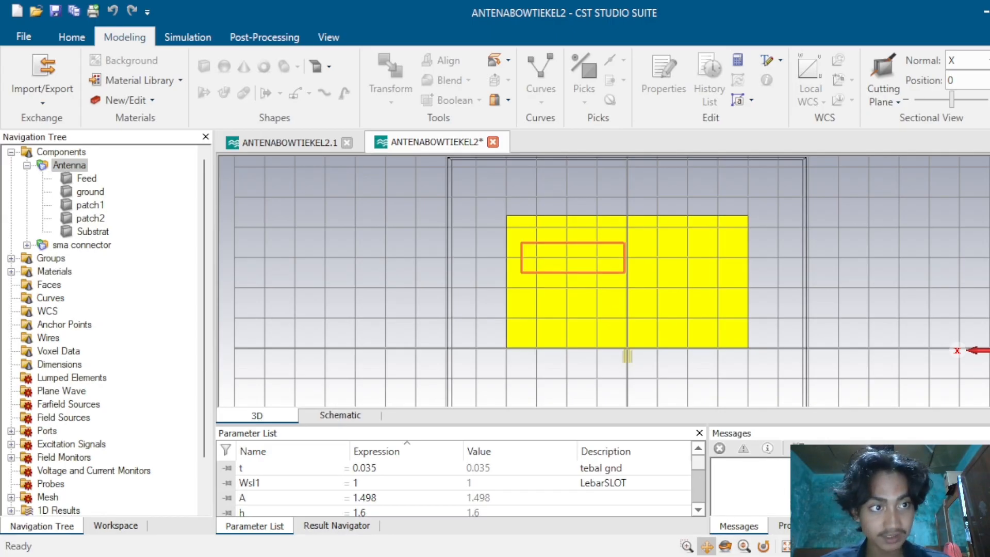
pyautogui.click(635, 193)
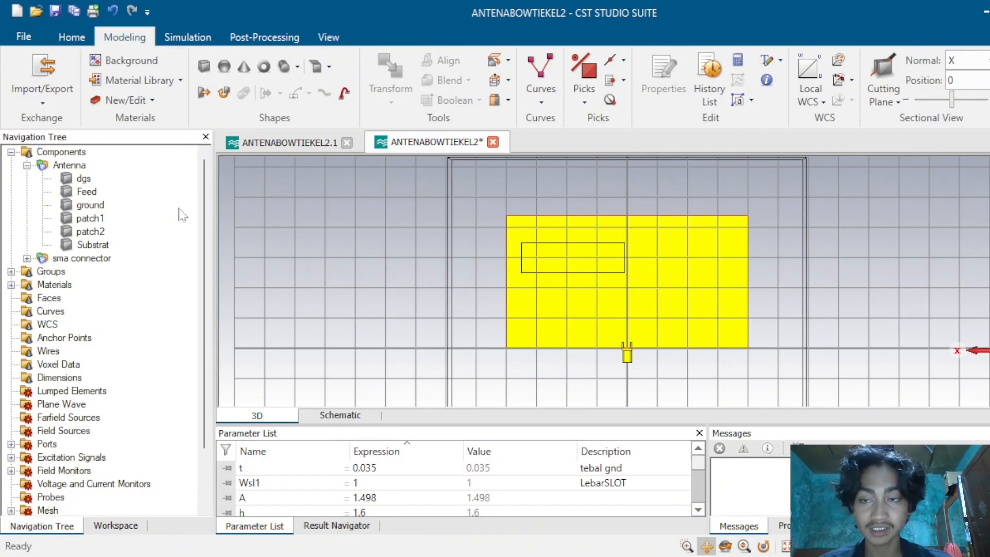
# - Create a small vertical brick named dgs1 directly below the end of dgs nearest the centre line
pyautogui.click(84, 179)
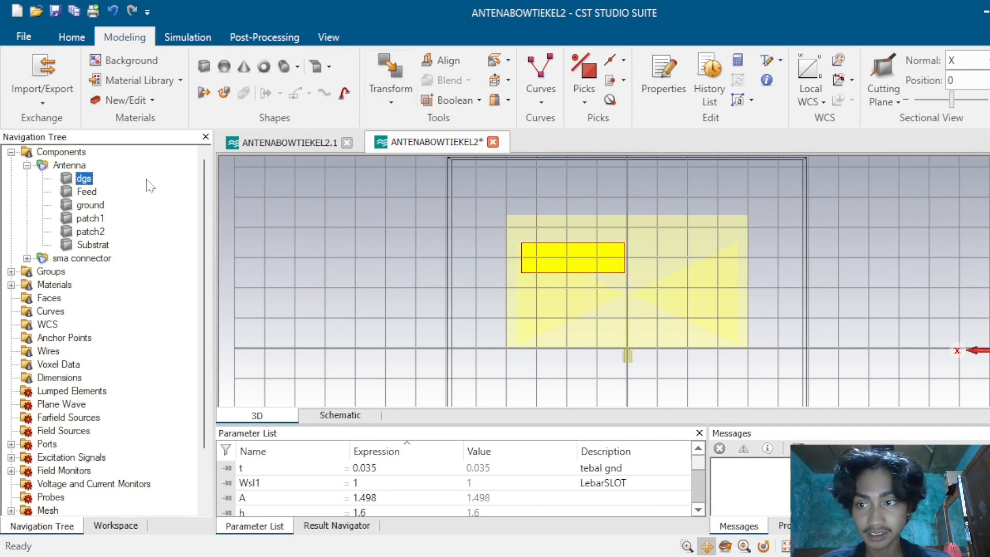
pyautogui.click(204, 66)
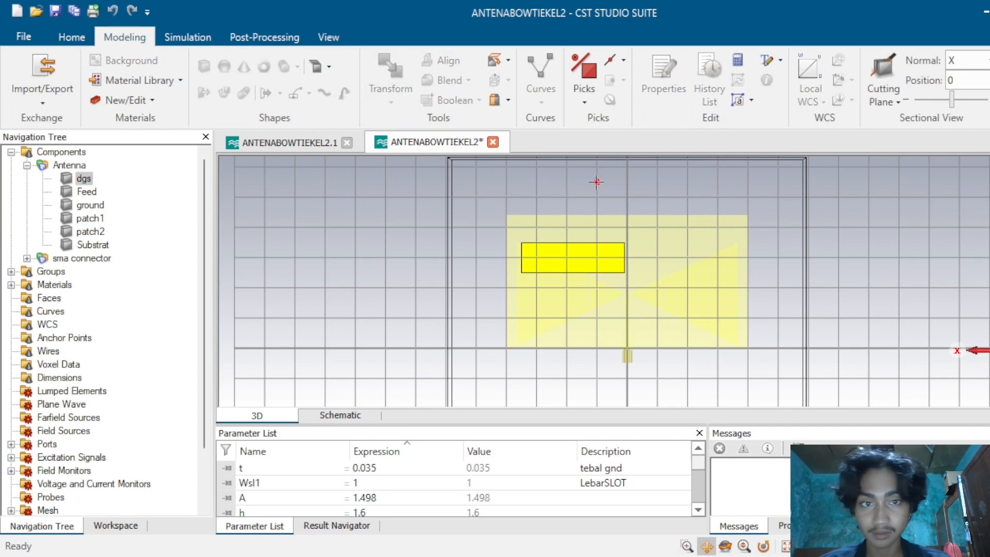
pyautogui.press('Escape')
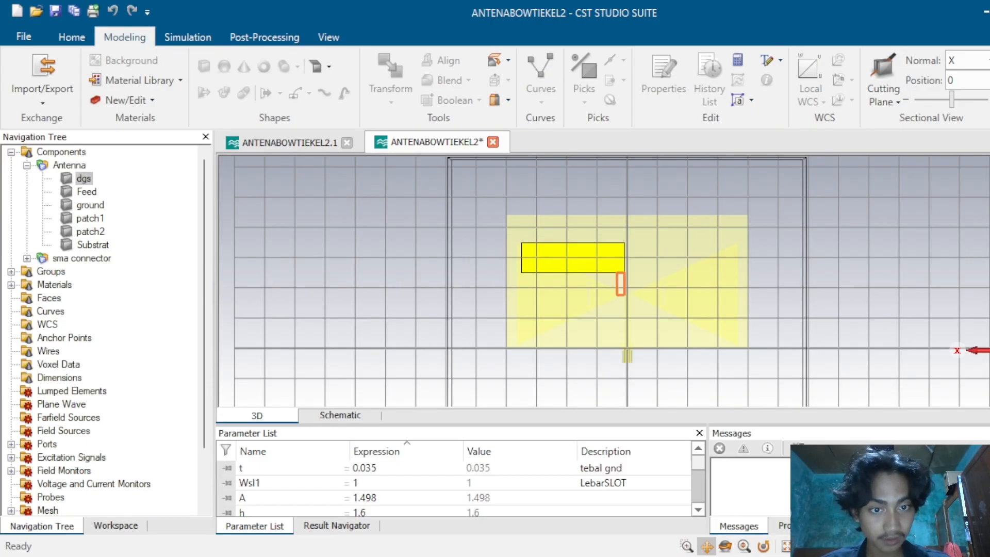
pyautogui.click(645, 245)
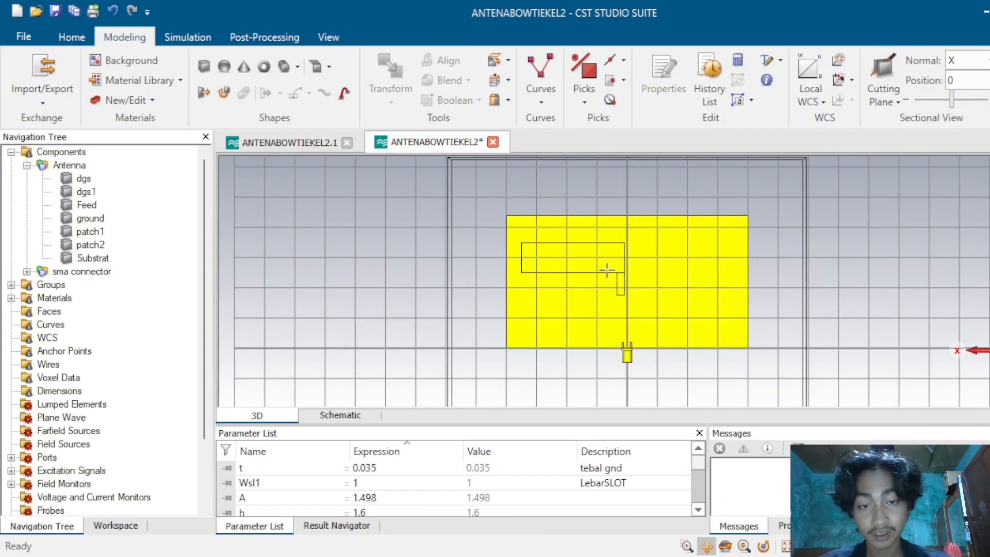
# - Copy the dgs brick with Transform, placing one copy below dgs1 and another on the opposite half of the ground plane
pyautogui.click(83, 178)
pyautogui.click(83, 179)
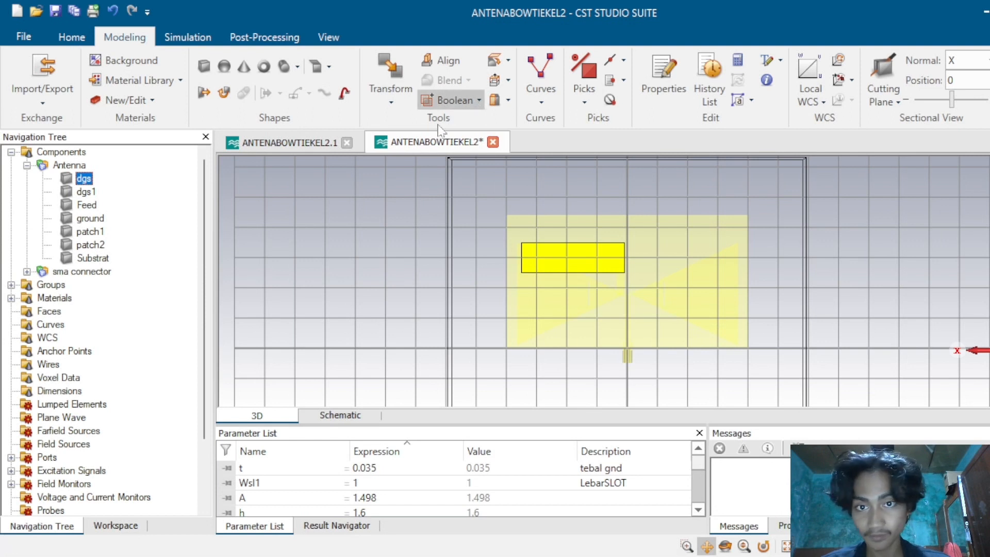
pyautogui.click(386, 98)
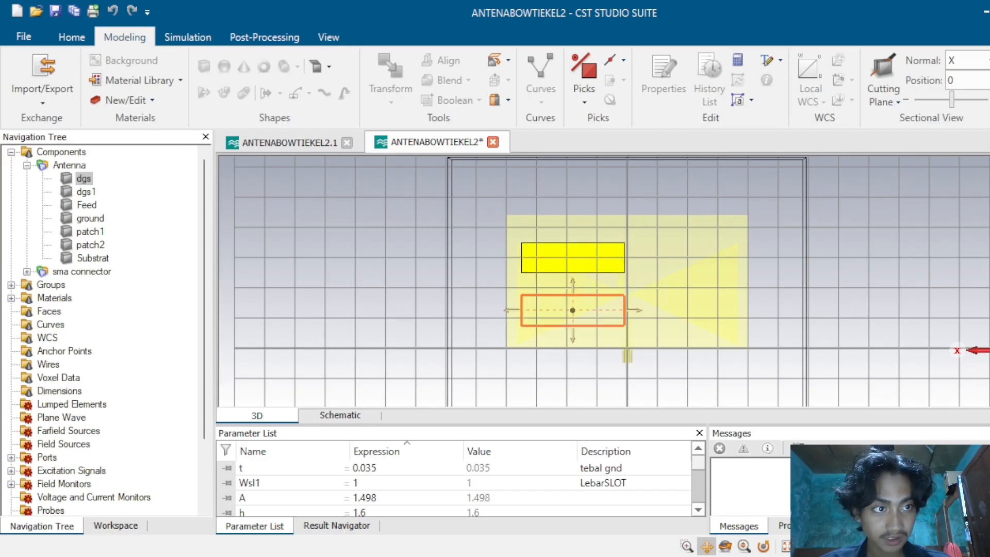
pyautogui.click(67, 165)
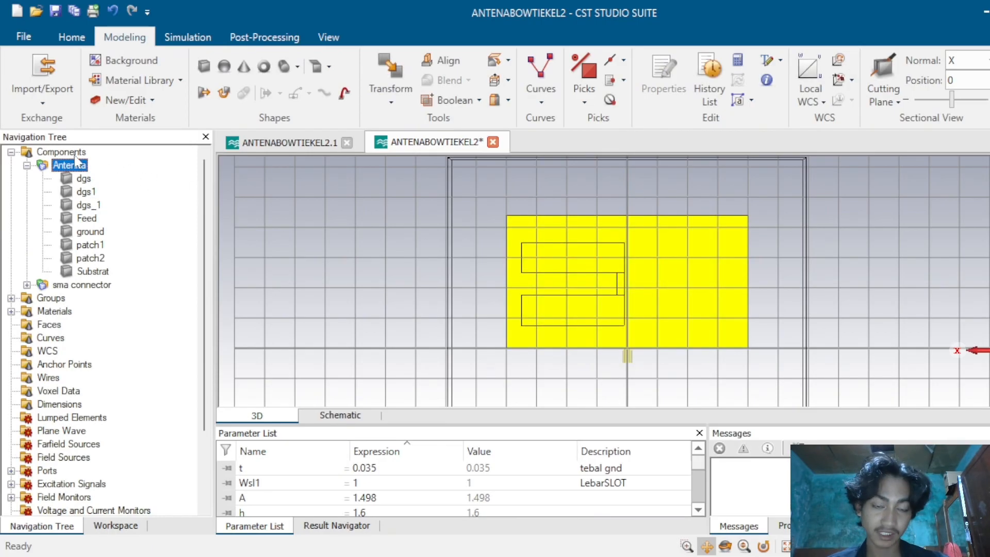
pyautogui.click(85, 180)
pyautogui.click(391, 72)
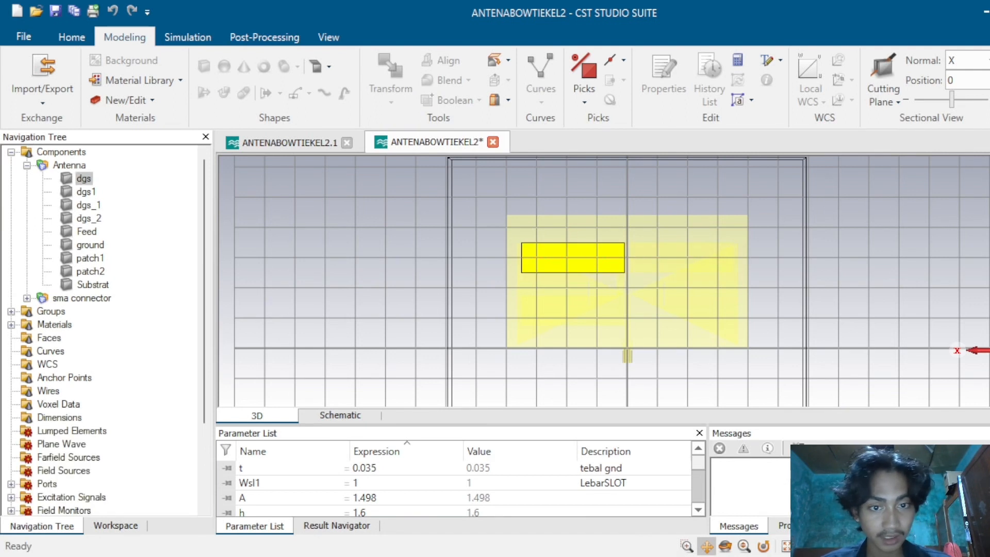
pyautogui.click(84, 192)
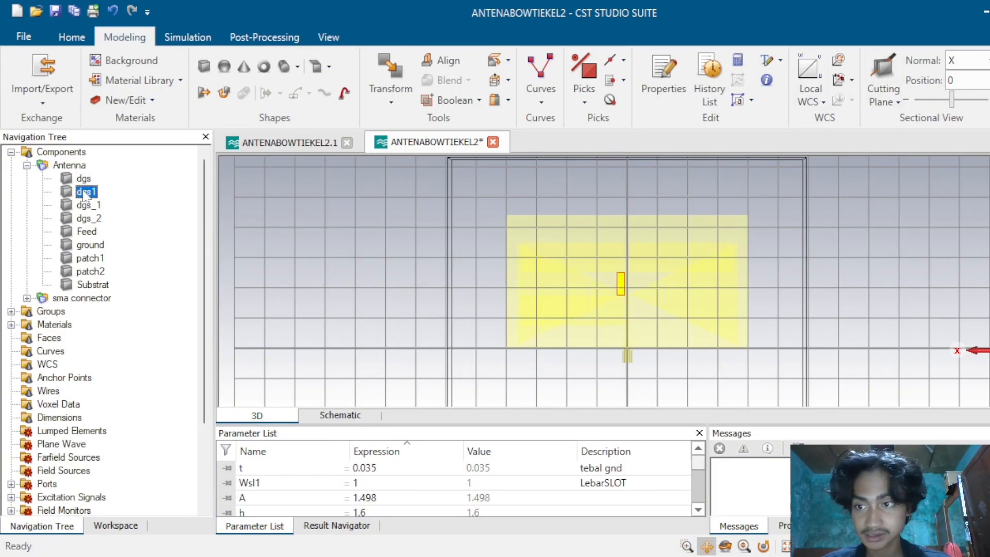
pyautogui.click(204, 67)
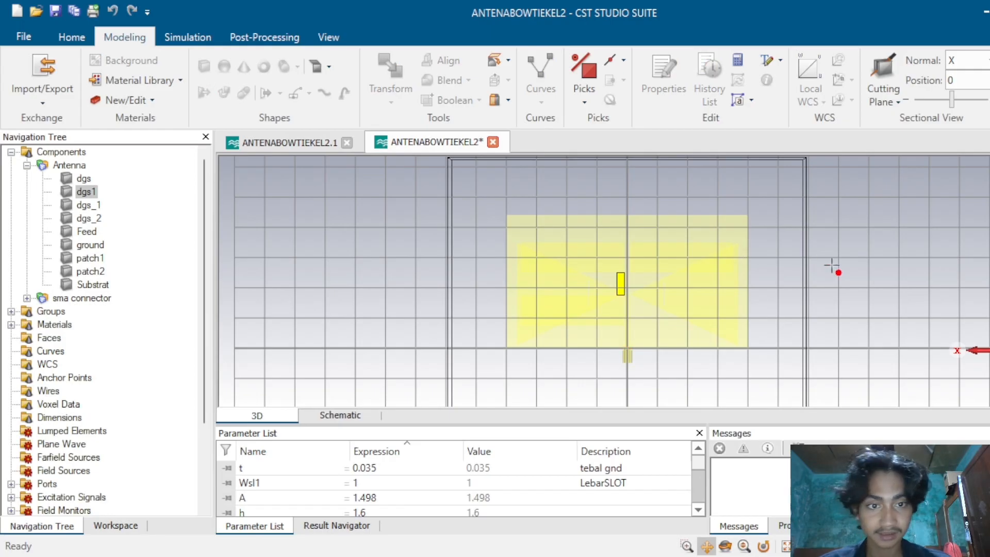
pyautogui.press('Escape')
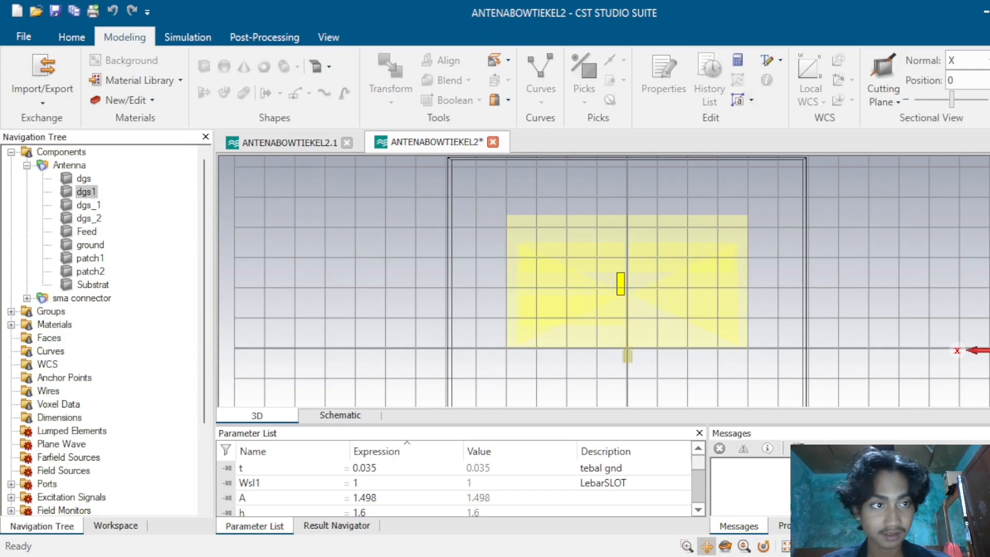
pyautogui.press('Escape')
# - Copy the dgs1 brick with Transform to the opposite side of the vertical centre line, shifting it horizontally until it fits beneath the upper brick there
pyautogui.click(84, 192)
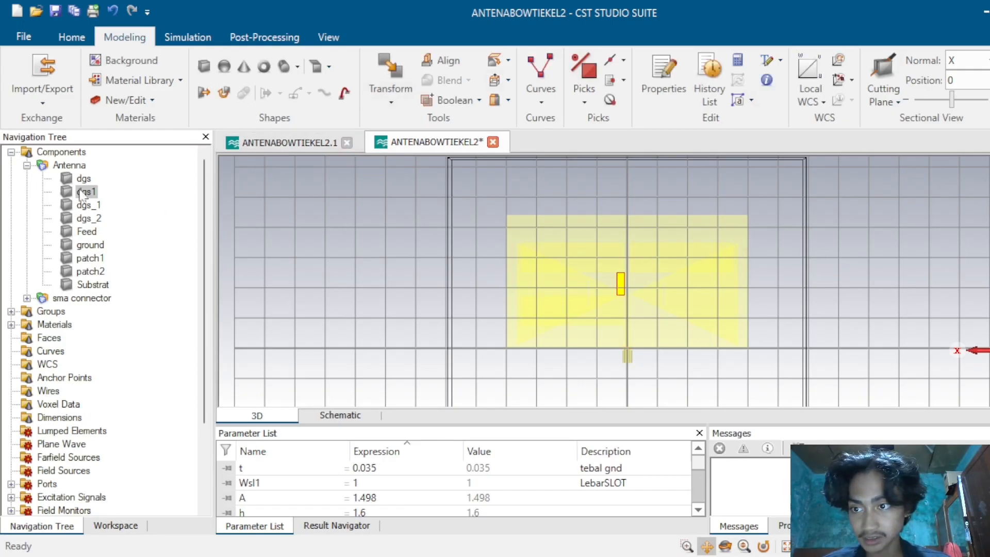
pyautogui.click(390, 103)
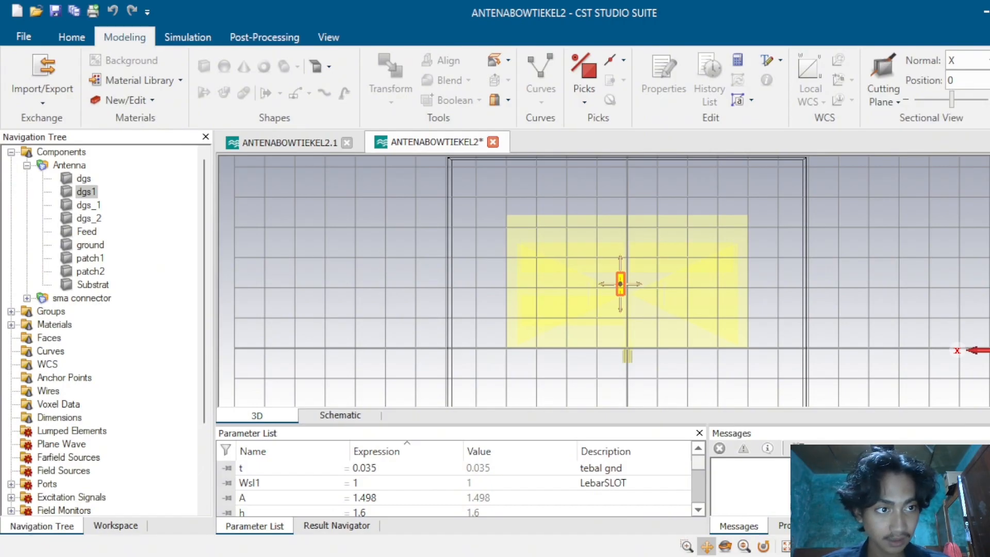
pyautogui.moveTo(620, 284); pyautogui.dragTo(628, 283)
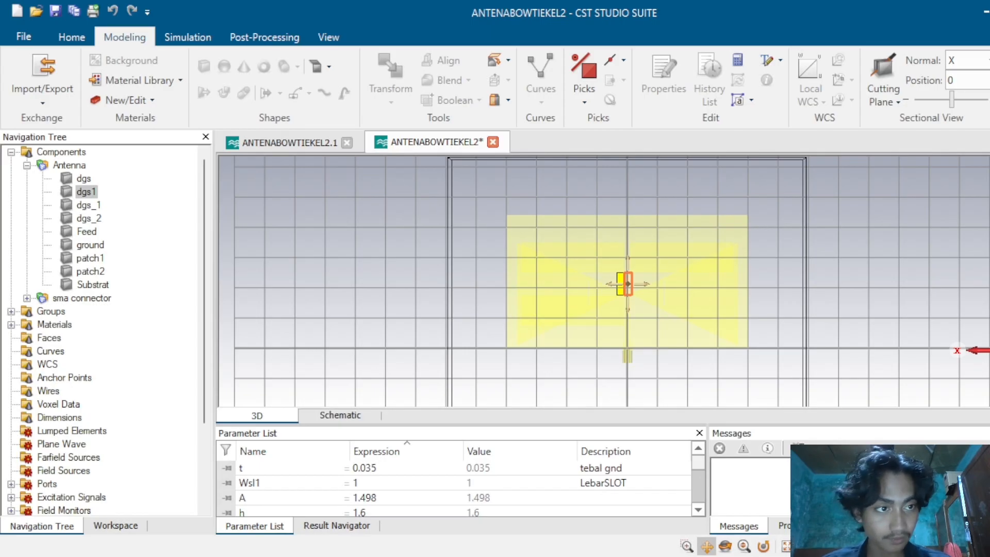
pyautogui.moveTo(628, 284); pyautogui.dragTo(636, 284)
pyautogui.scroll(-4, 639, 282)
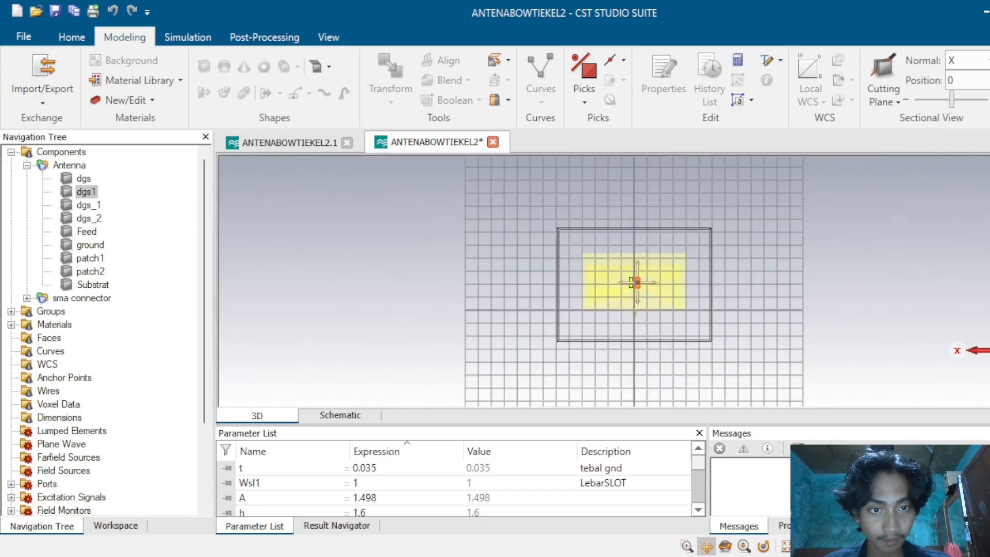
pyautogui.scroll(10, 639, 281)
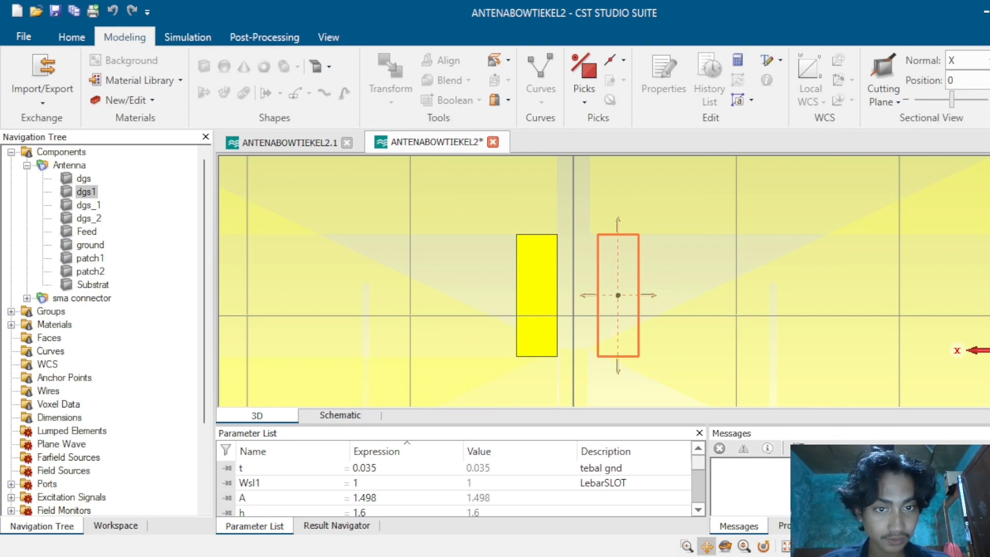
pyautogui.moveTo(618, 295); pyautogui.dragTo(593, 295)
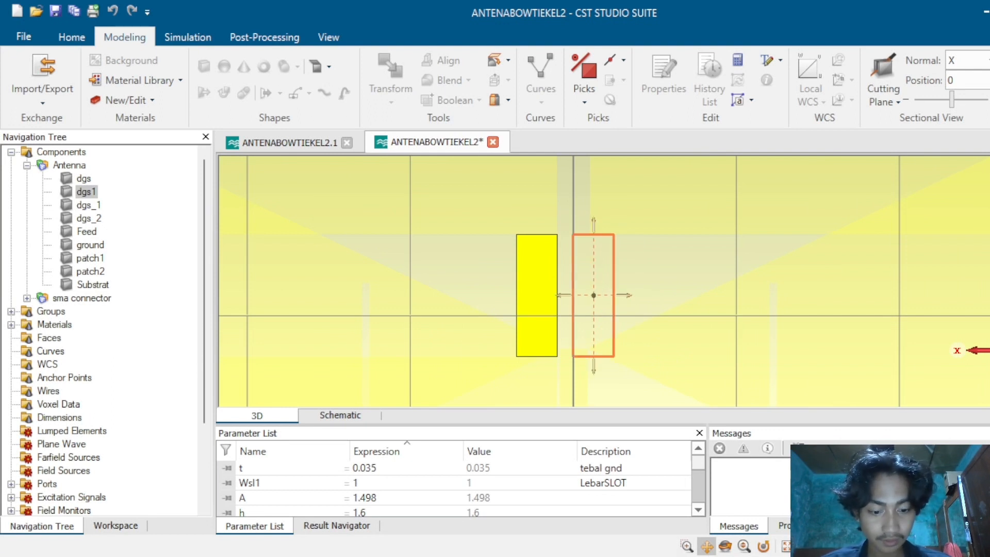
pyautogui.moveTo(593, 296); pyautogui.dragTo(602, 295)
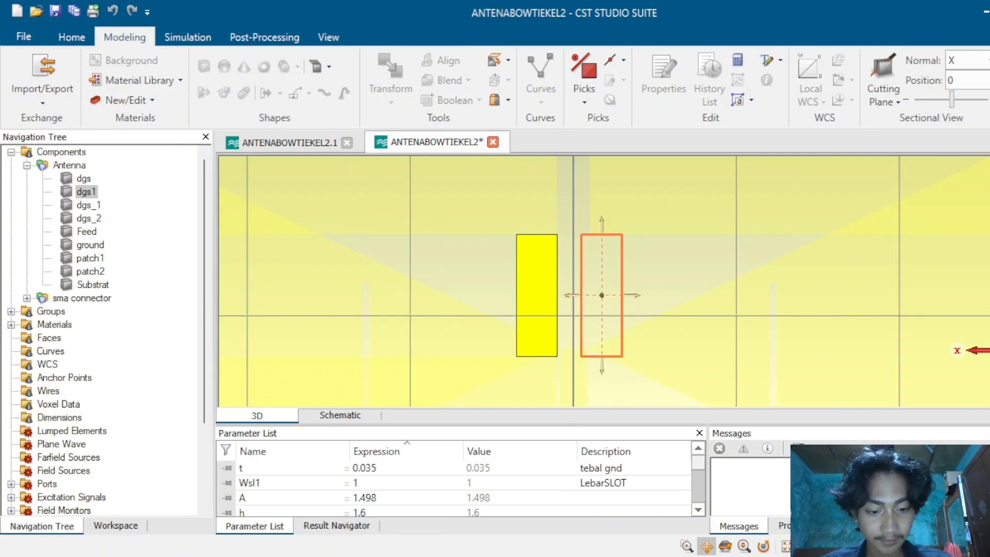
pyautogui.press('BackSpace')
pyautogui.write('8')
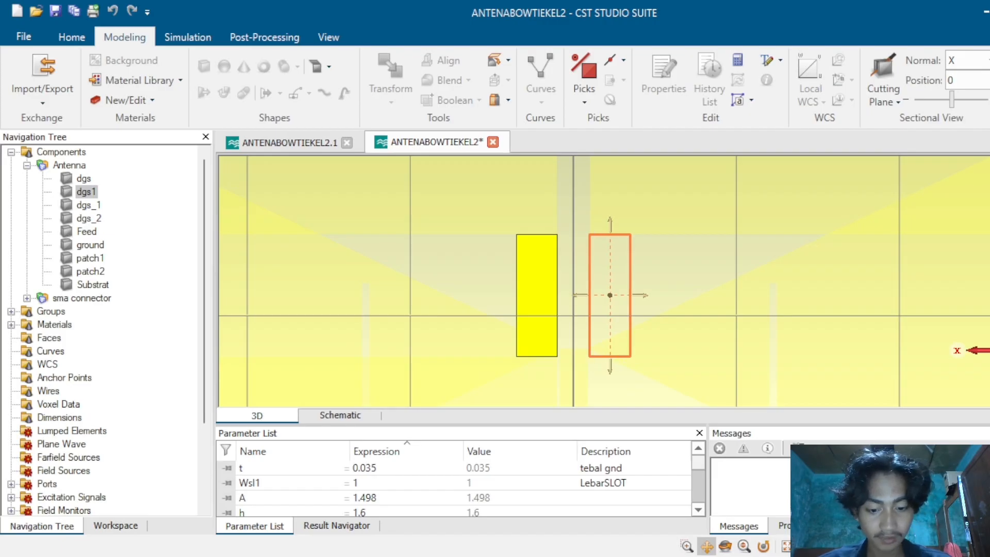
pyautogui.press('BackSpace')
pyautogui.write('9')
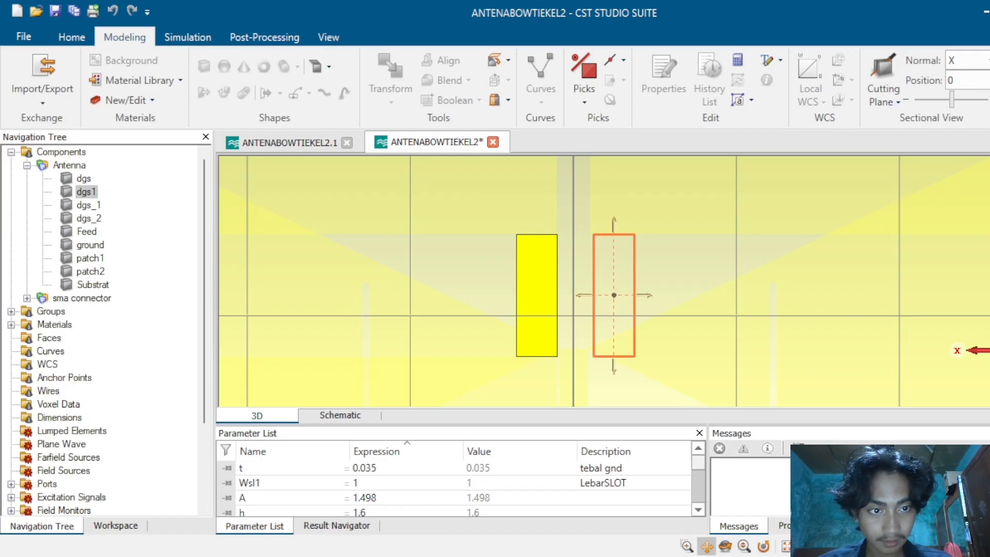
pyautogui.press('BackSpace')
pyautogui.write('85')
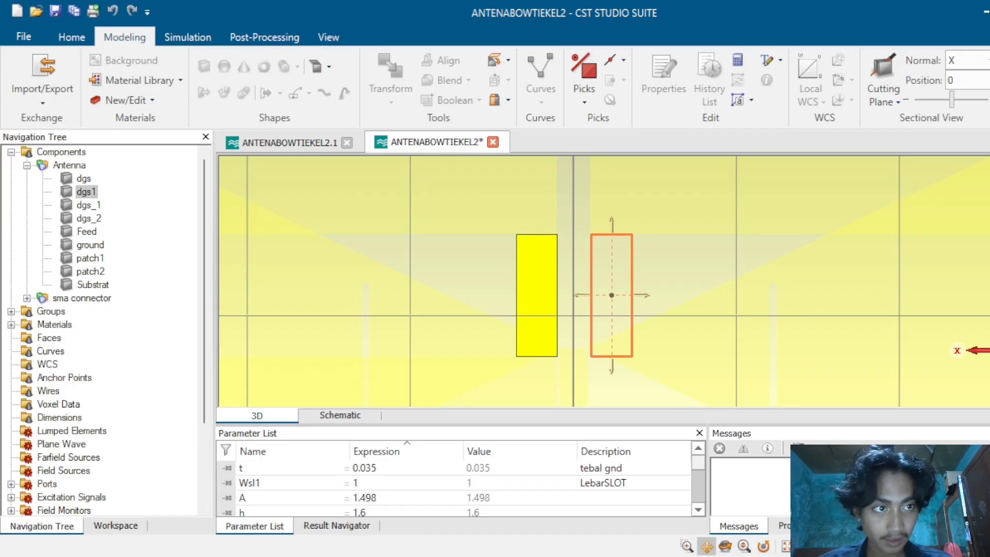
pyautogui.press('Return')
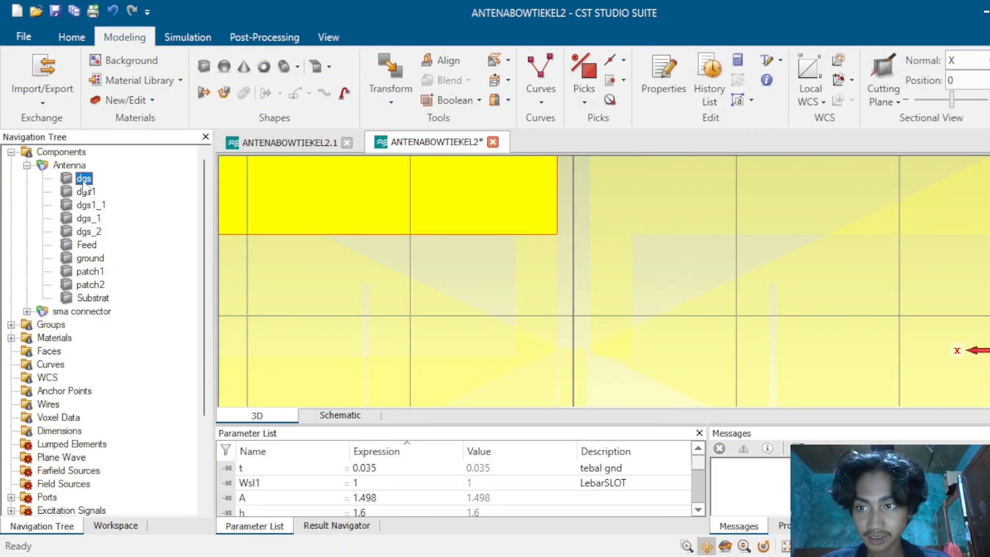
# - Copy the lower wide brick dgs_1 with Transform to the opposite half of the ground plane
pyautogui.click(84, 218)
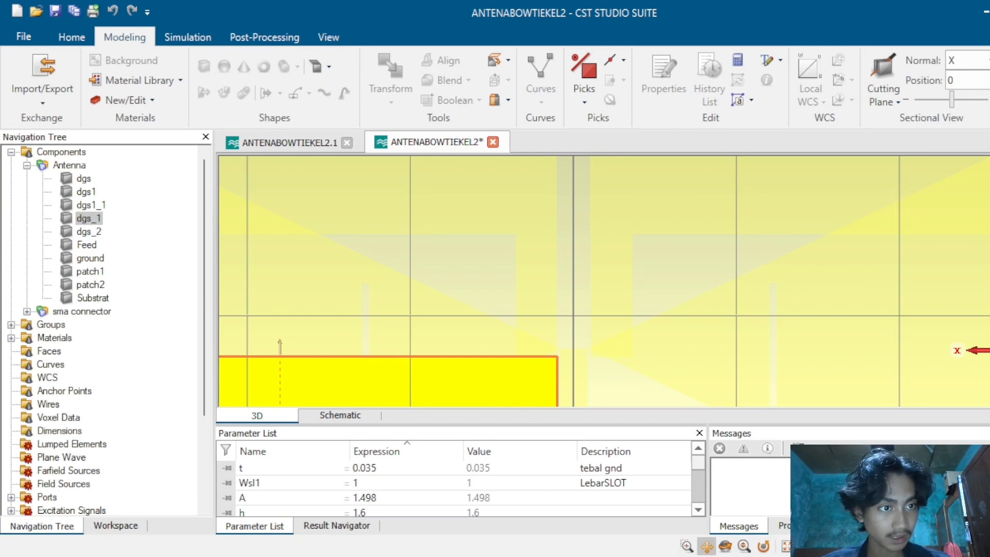
pyautogui.write('1')
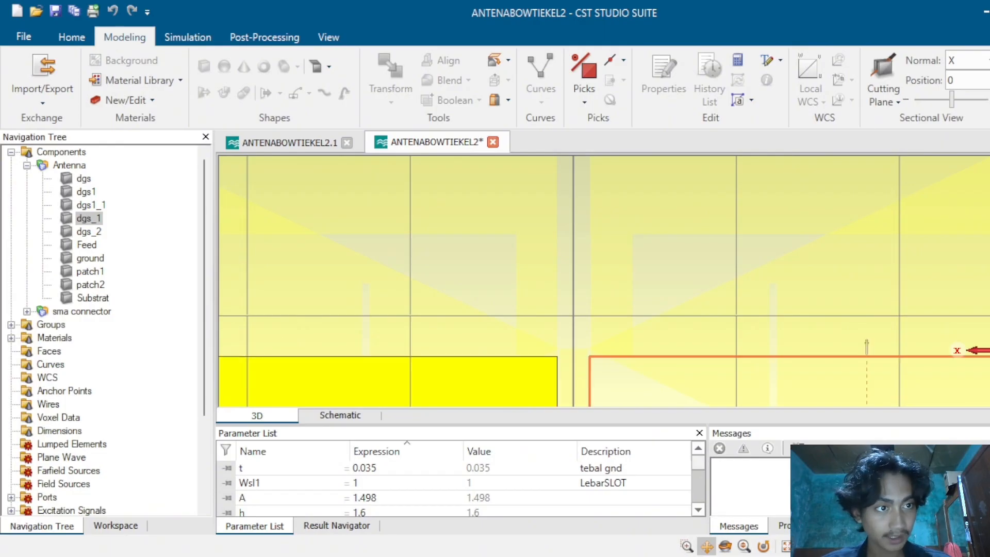
pyautogui.press('Return')
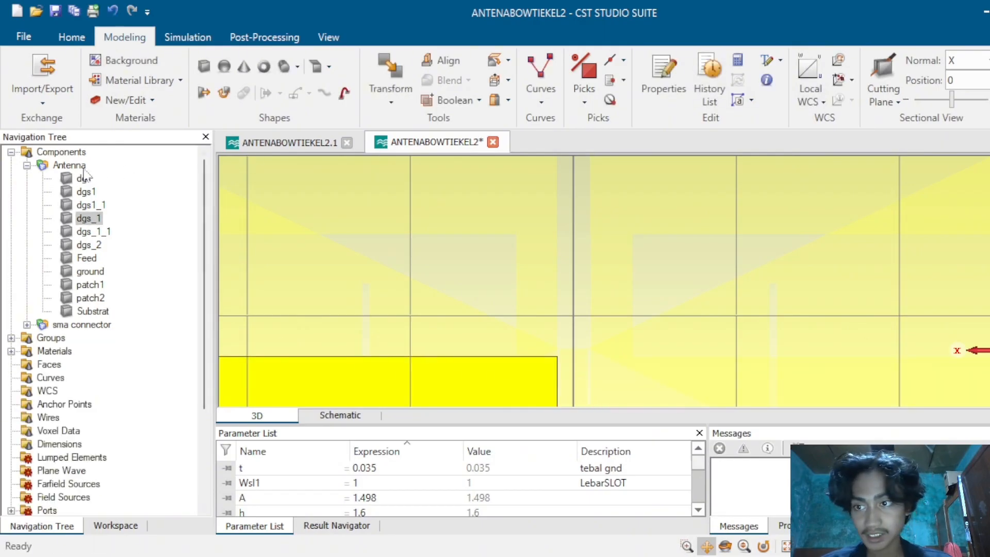
# - Unite the six bricks dgs, dgs1, dgs1_1, dgs_1, dgs_1_1 and dgs_2 into one shape with Boolean Add
pyautogui.click(82, 166)
pyautogui.scroll(-5, 552, 250)
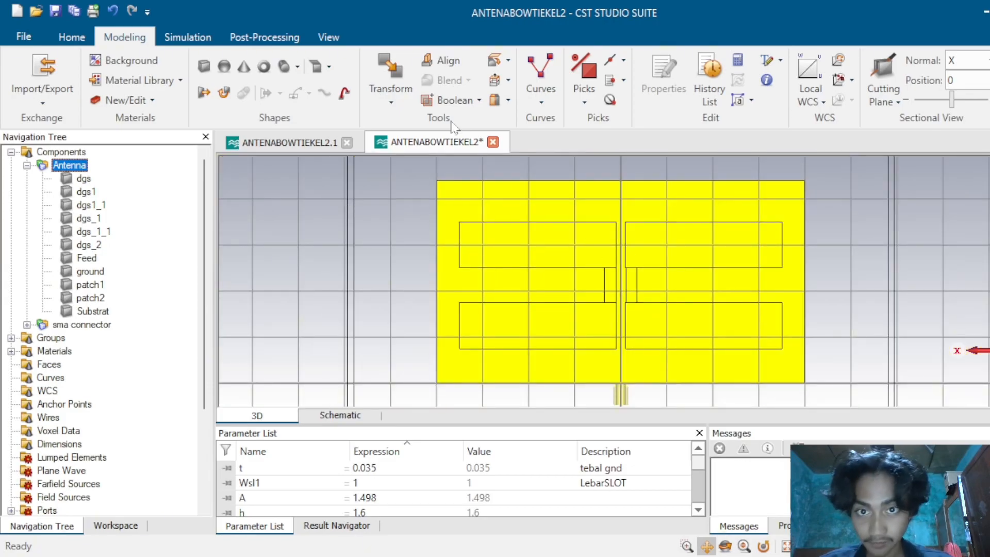
pyautogui.click(479, 101)
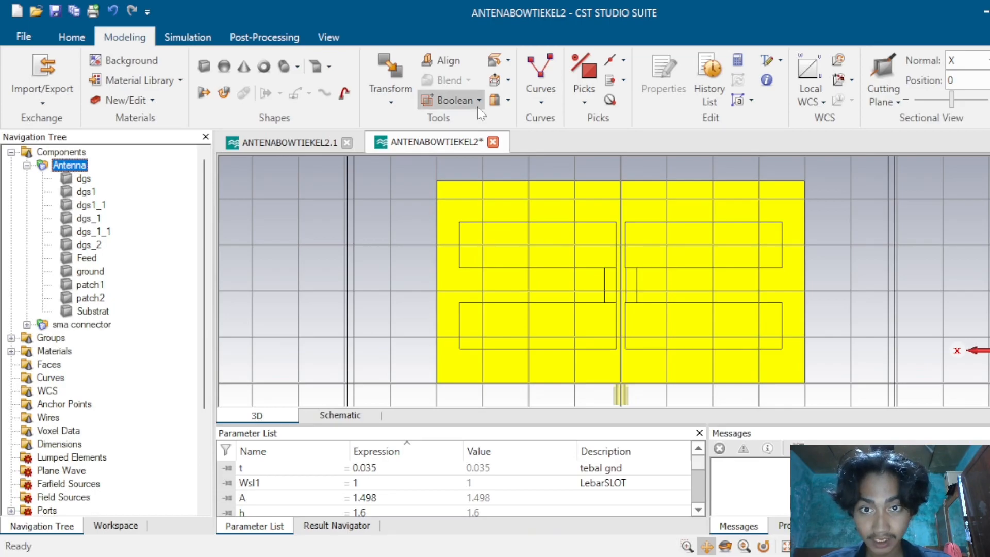
pyautogui.click(82, 179)
pyautogui.click(85, 190)
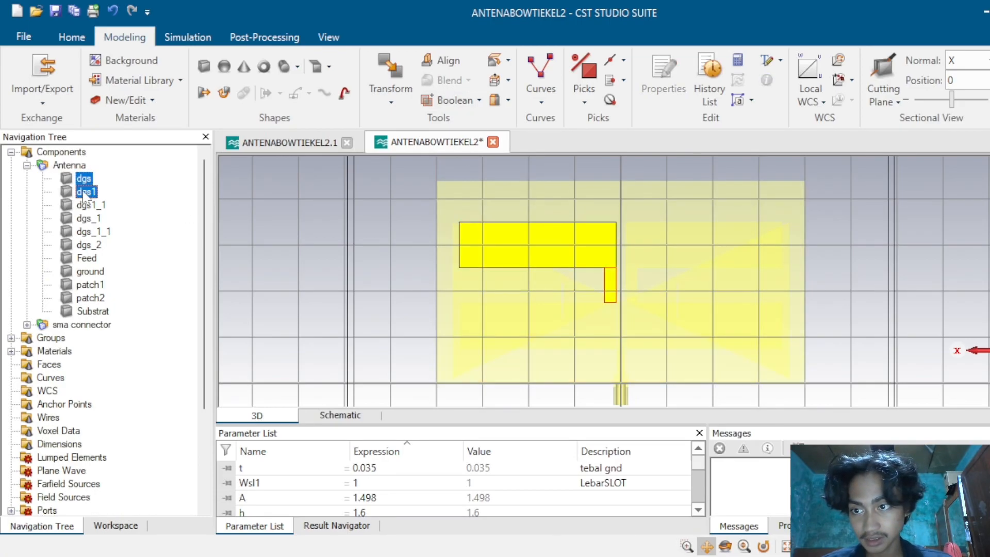
pyautogui.keyDown('ctrl'); pyautogui.click(86, 195); pyautogui.keyUp('ctrl')
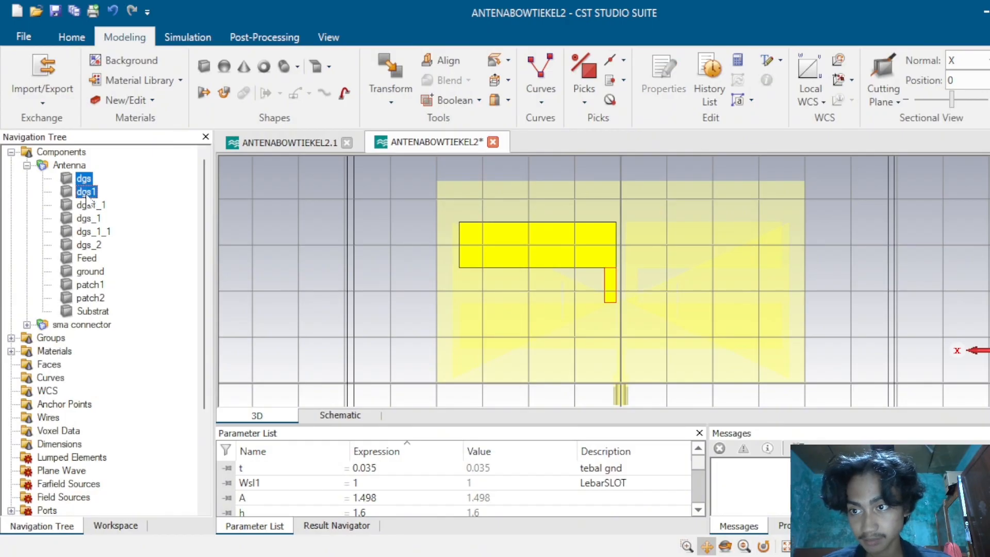
pyautogui.keyDown('ctrl'); pyautogui.click(86, 196); pyautogui.keyUp('ctrl')
pyautogui.keyDown('ctrl'); pyautogui.click(95, 195); pyautogui.keyUp('ctrl')
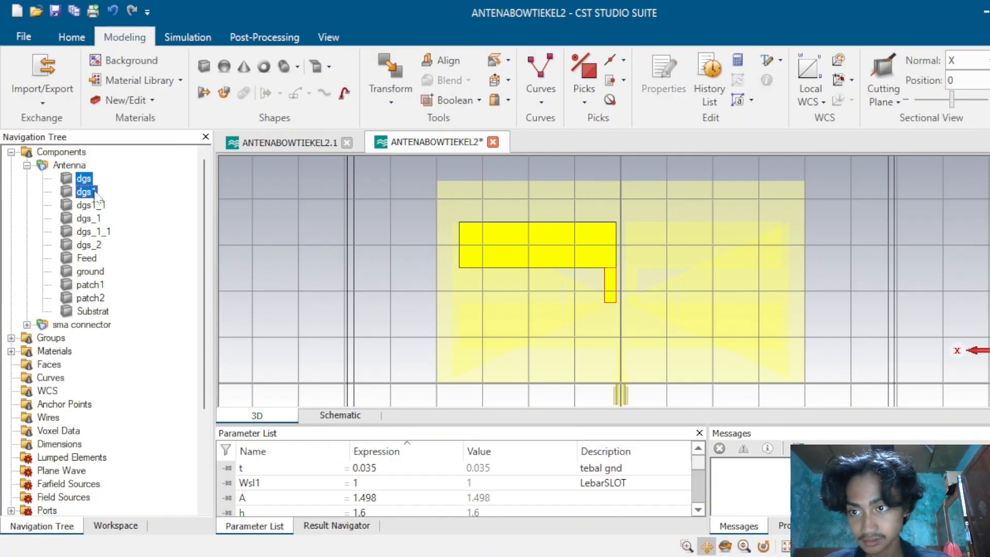
pyautogui.keyDown('ctrl'); pyautogui.click(96, 195); pyautogui.keyUp('ctrl')
pyautogui.keyDown('ctrl'); pyautogui.click(97, 205); pyautogui.keyUp('ctrl')
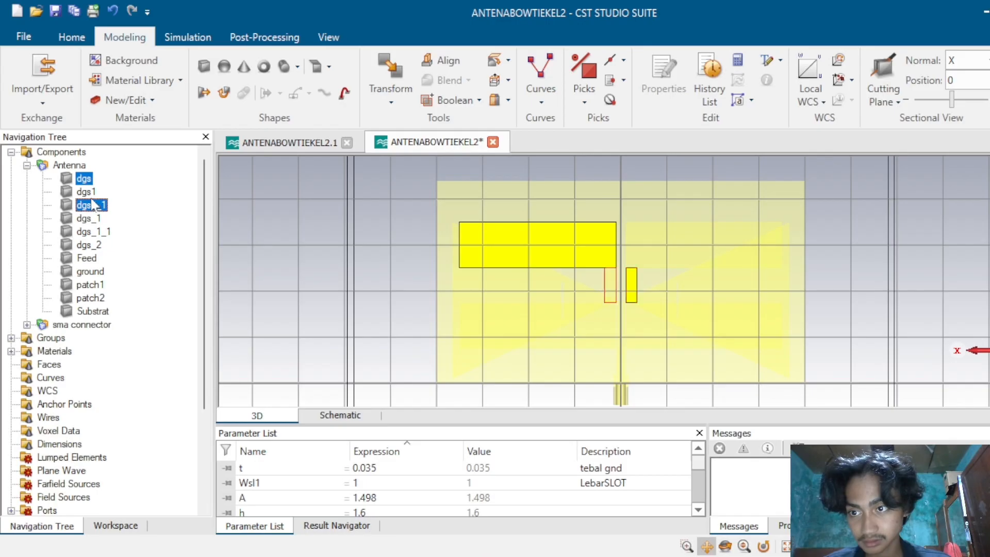
pyautogui.keyDown('ctrl'); pyautogui.click(87, 192); pyautogui.keyUp('ctrl')
pyautogui.keyDown('ctrl'); pyautogui.click(90, 219); pyautogui.keyUp('ctrl')
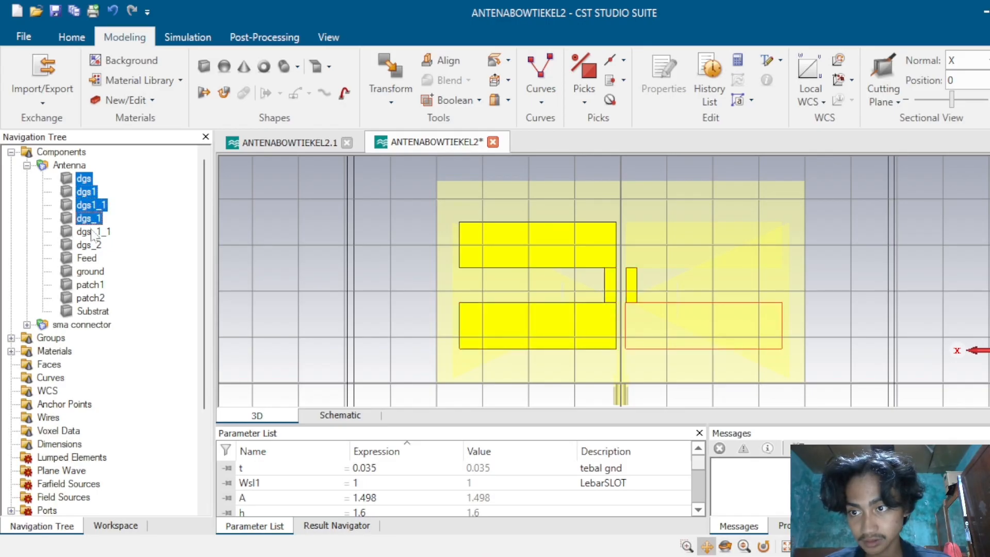
pyautogui.keyDown('ctrl'); pyautogui.click(93, 232); pyautogui.keyUp('ctrl')
pyautogui.keyDown('ctrl'); pyautogui.click(88, 246); pyautogui.keyUp('ctrl')
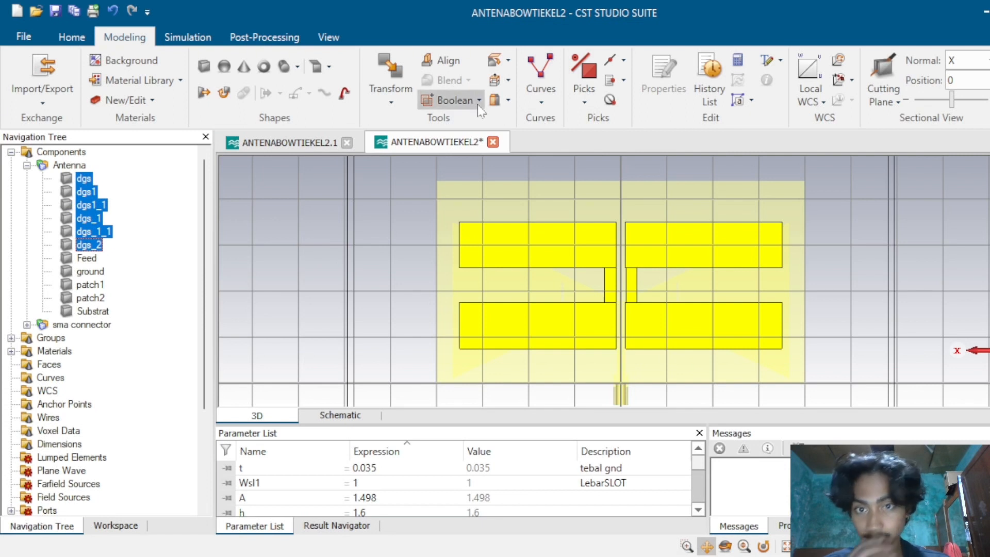
pyautogui.press('+')
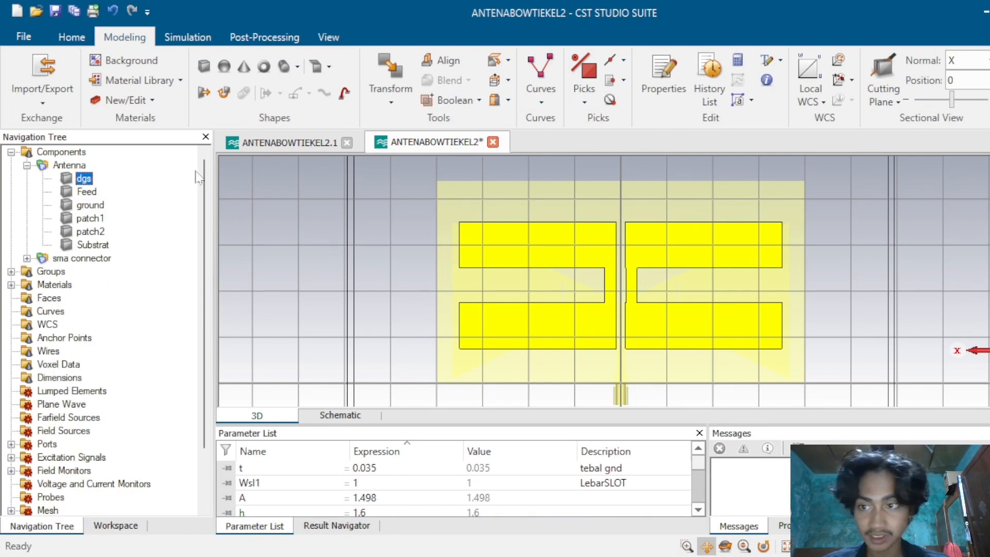
# - Cut the united dgs shape out of the ground plane with Boolean Subtract
pyautogui.click(82, 165)
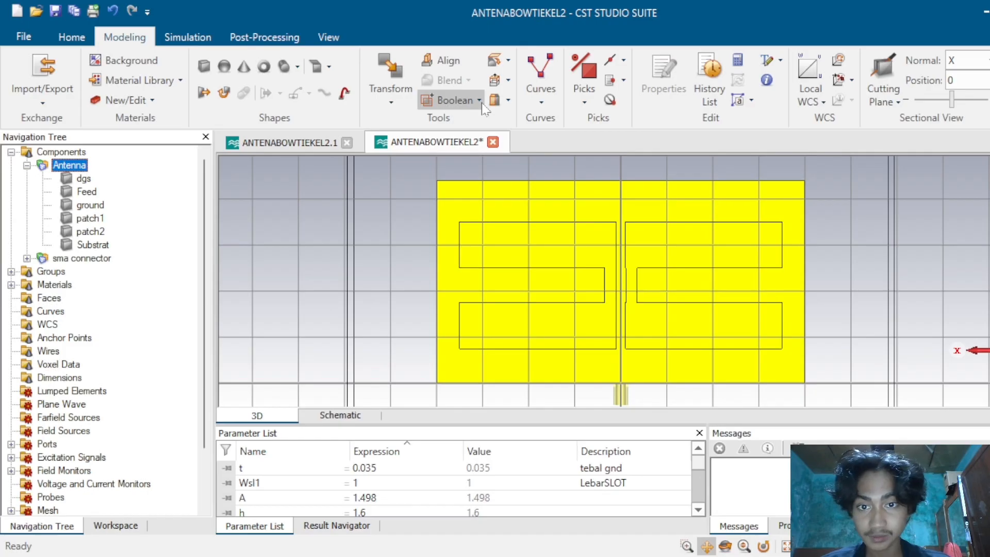
pyautogui.click(90, 205)
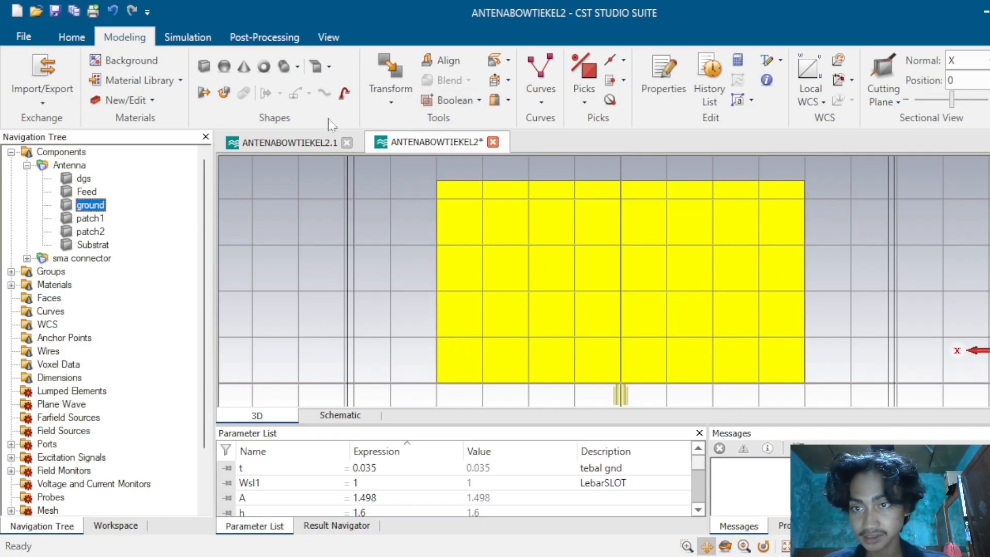
pyautogui.click(475, 155)
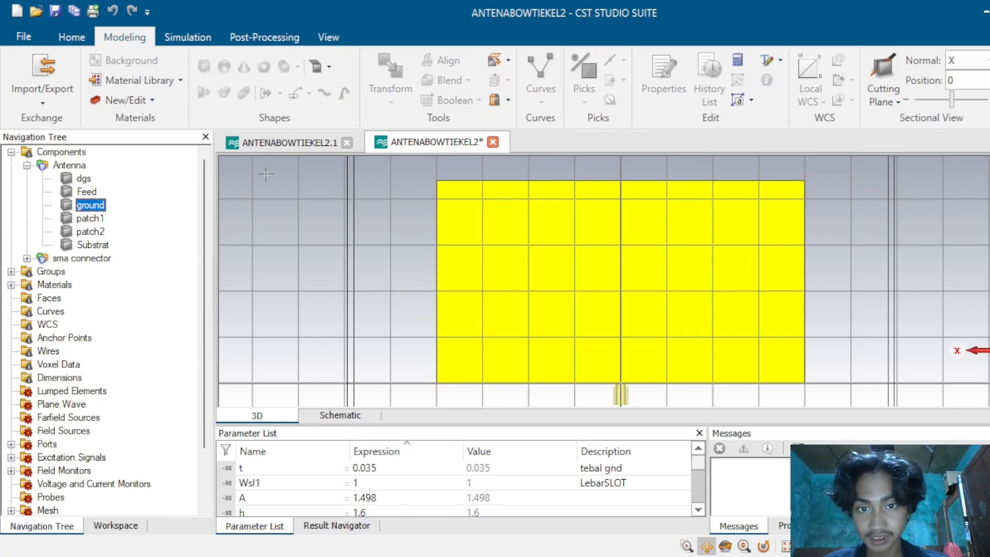
pyautogui.click(72, 179)
pyautogui.press('Return')
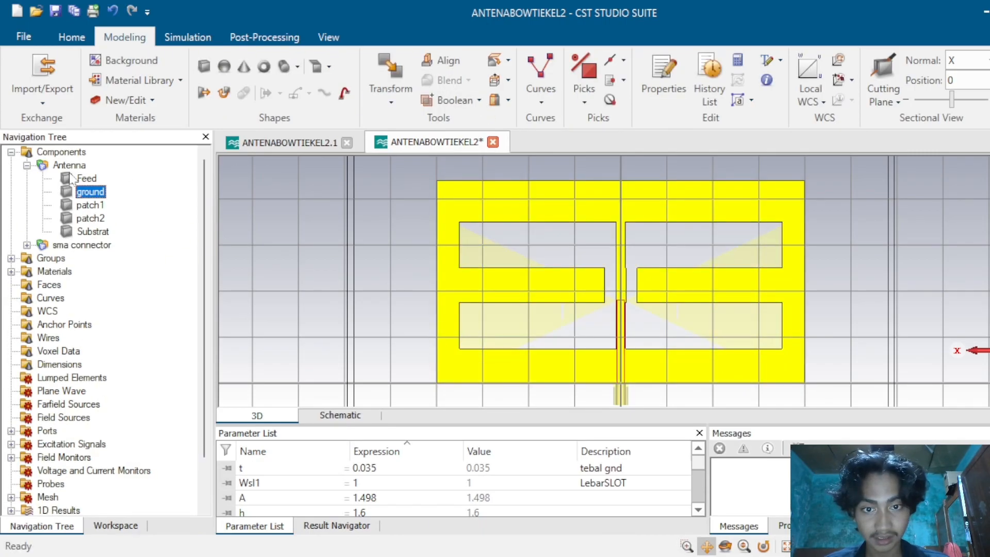
# - Check the ground side and the patch side of the complete antenna and start the simulation
pyautogui.click(69, 165)
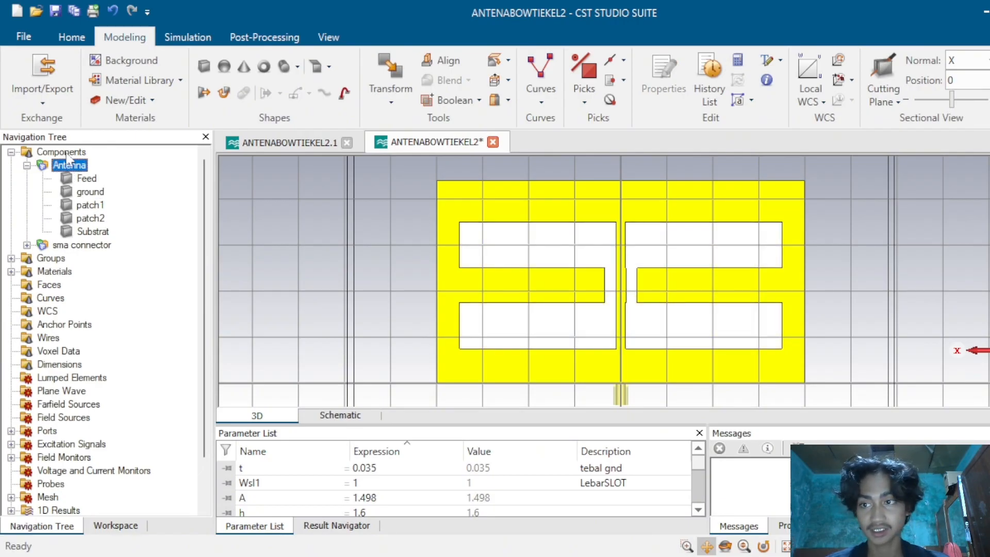
pyautogui.click(66, 153)
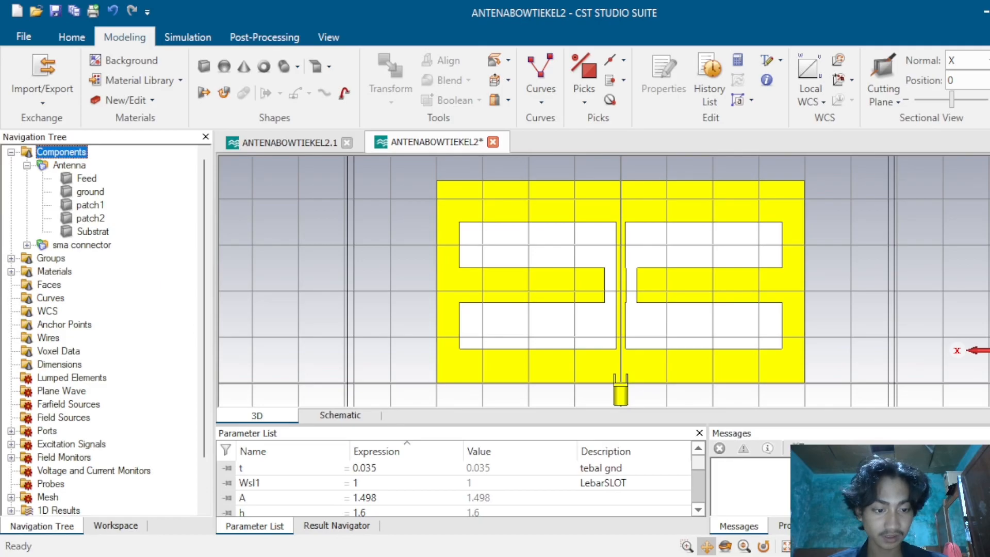
pyautogui.press('5')
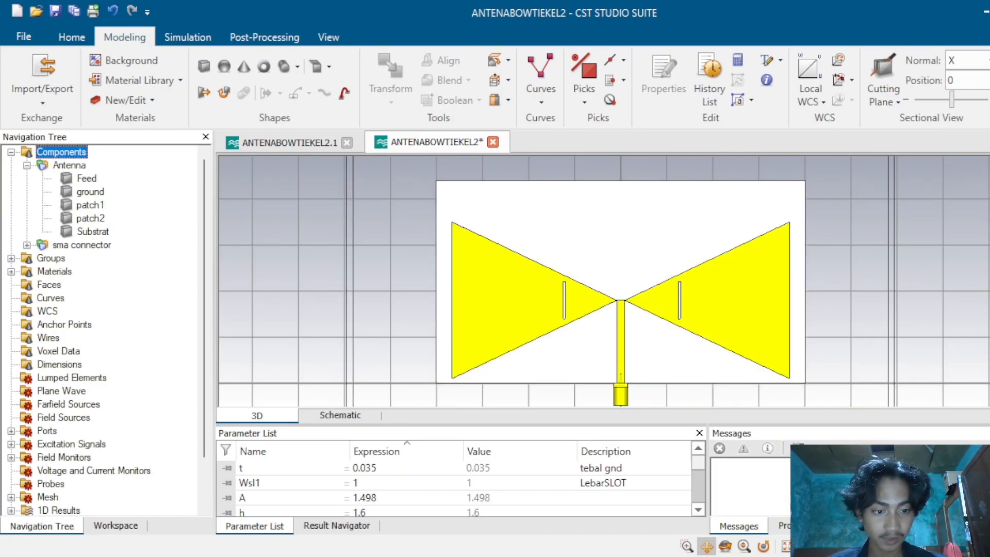
pyautogui.press('3')
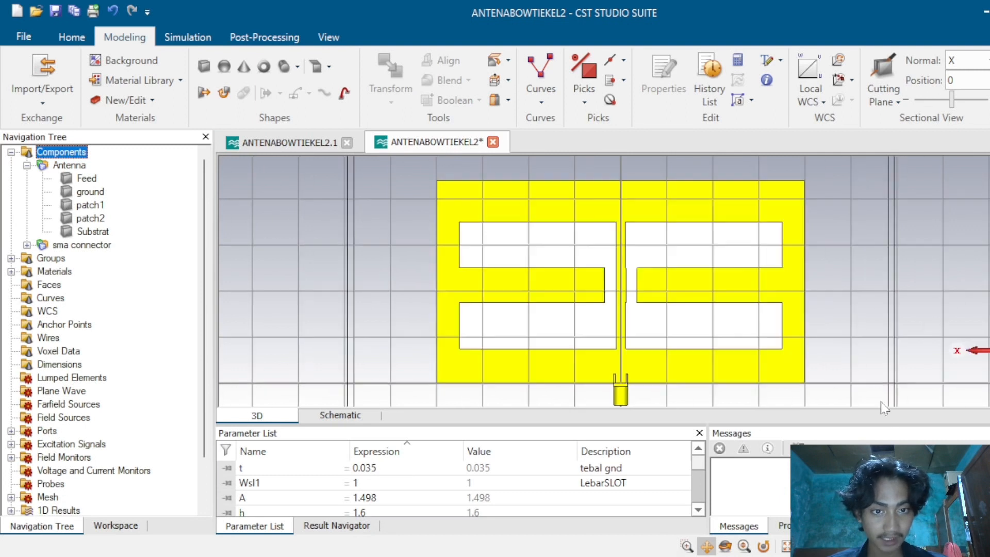
pyautogui.click(75, 39)
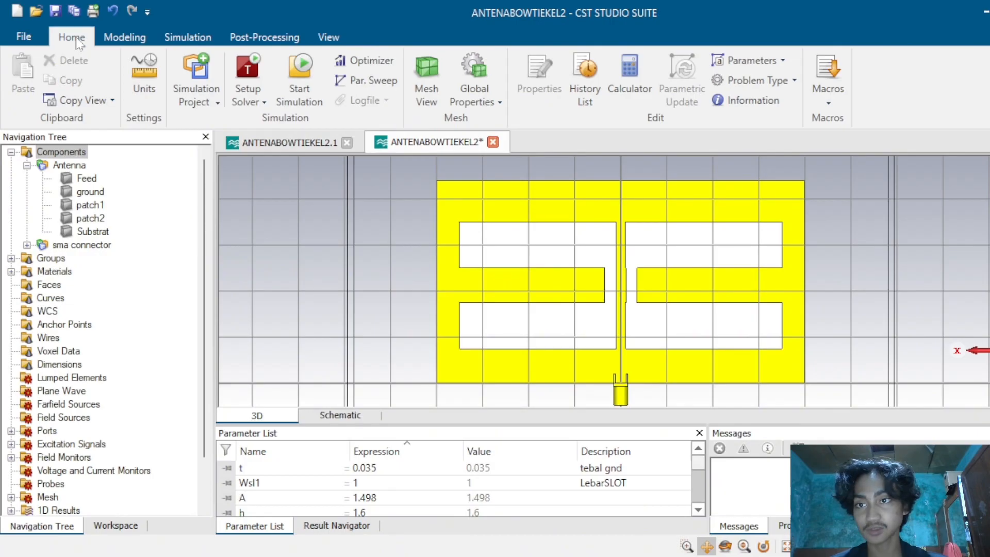
pyautogui.click(307, 84)
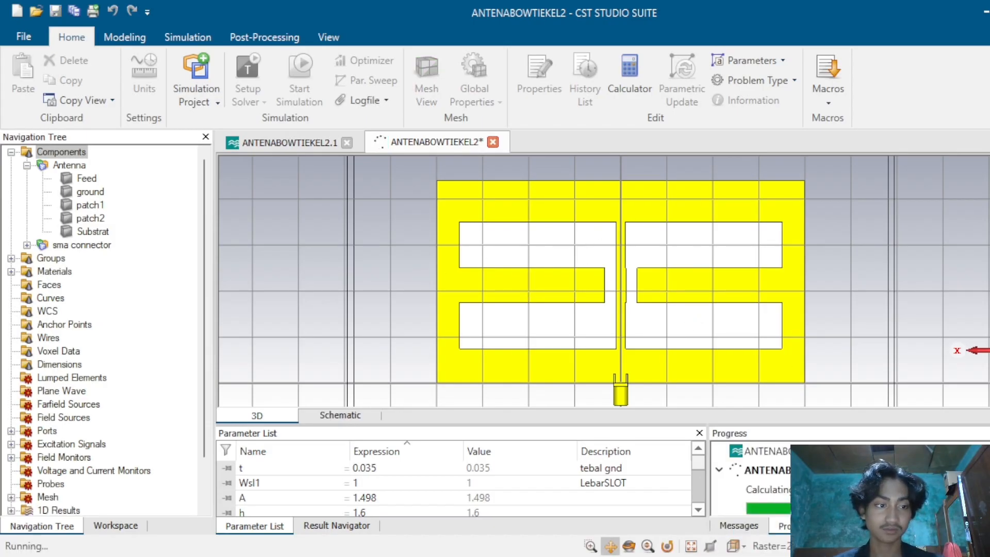
# - Switch to the ANTENABOWTIEKEL2.1 project and display its S1,1 parameter plot
pyautogui.click(288, 144)
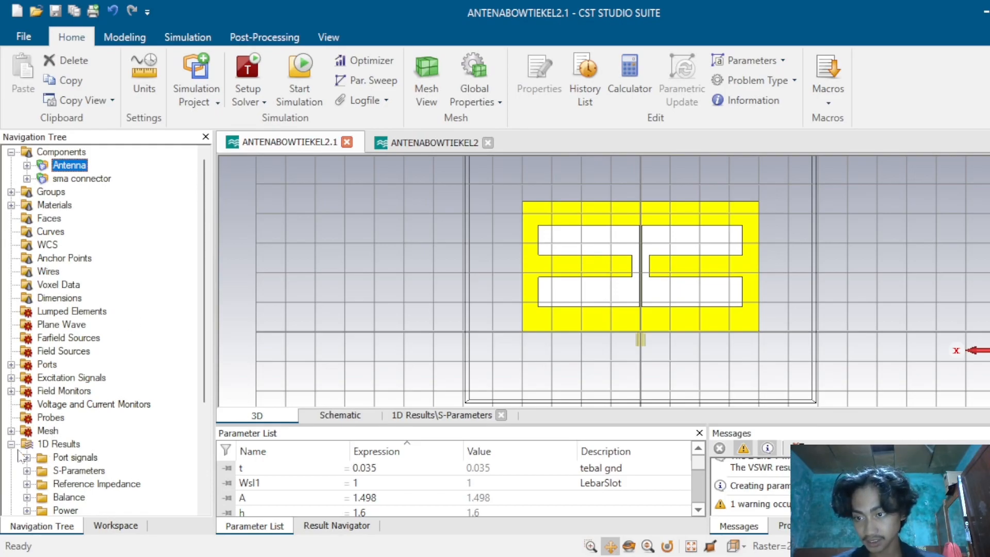
pyautogui.scroll(-3, 49, 452)
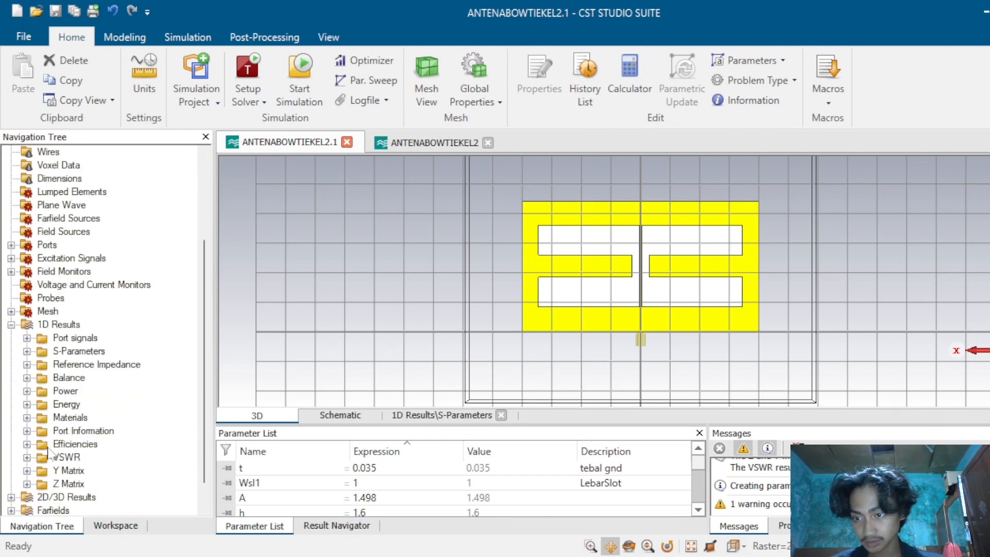
pyautogui.click(27, 352)
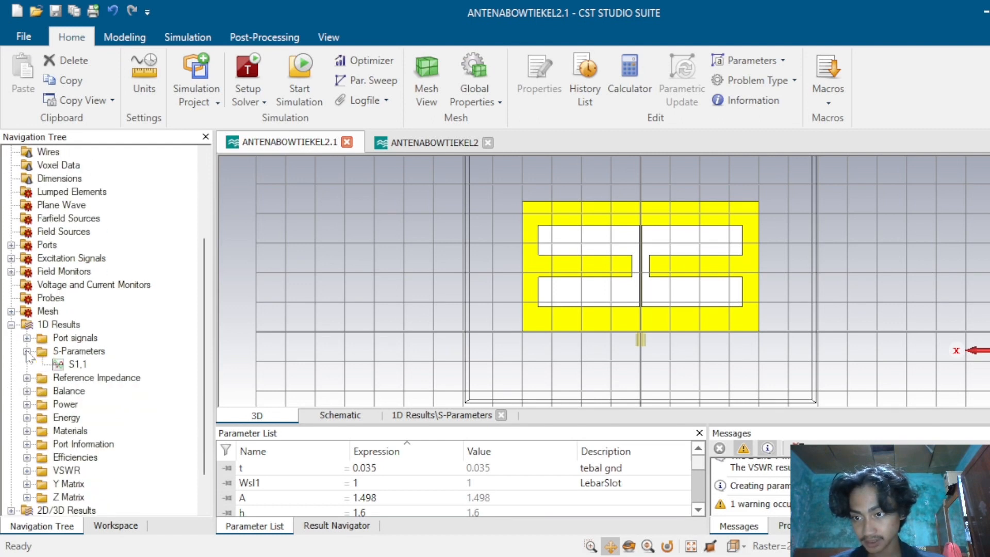
pyautogui.click(75, 364)
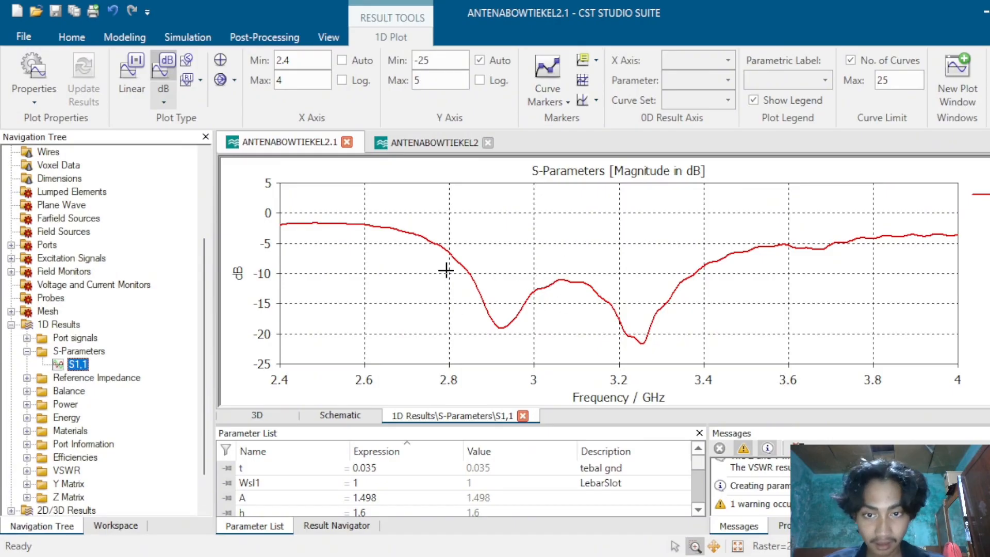
# - Place two curve markers where the S1,1 curve crosses -10 dB, at about 2.85 GHz and 3.38 GHz
pyautogui.click(549, 73)
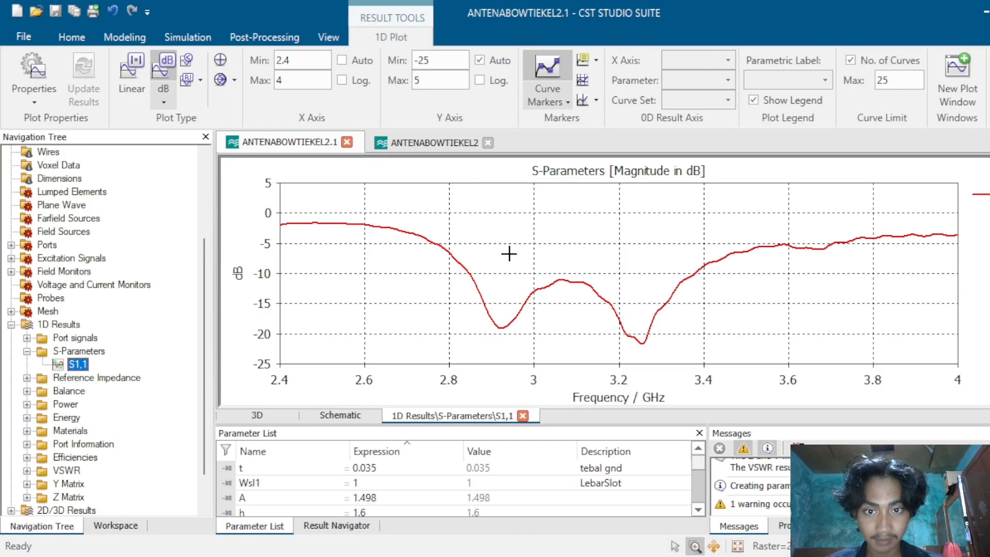
pyautogui.click(470, 276)
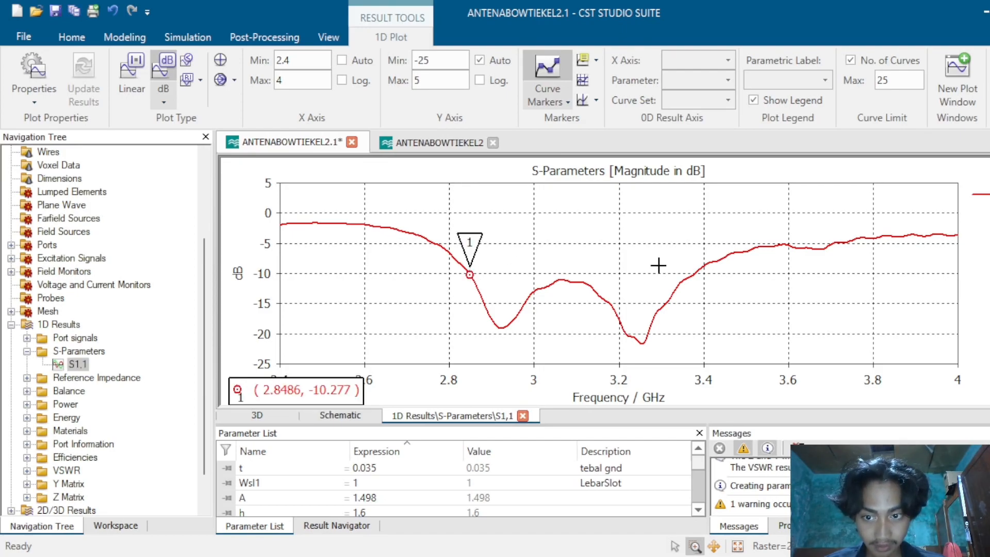
pyautogui.click(698, 276)
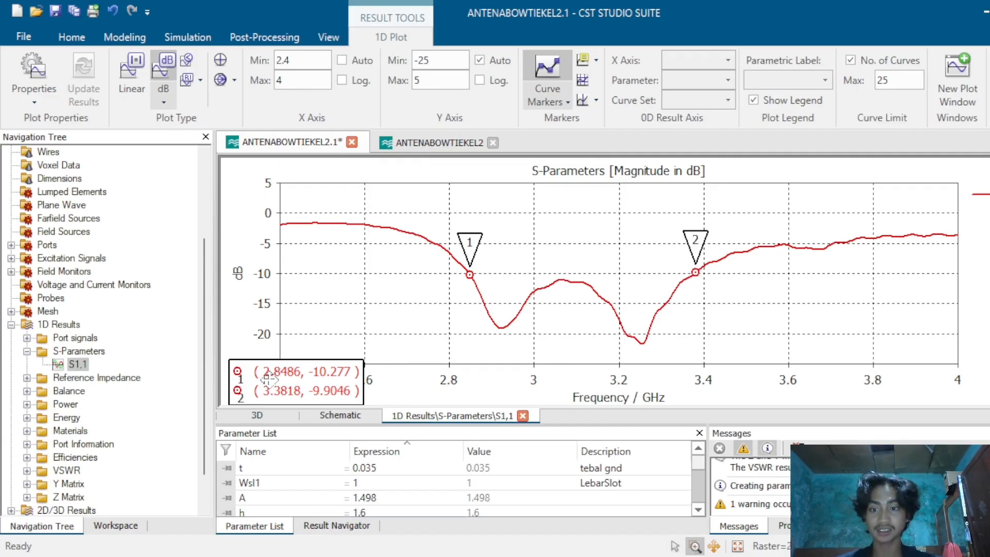